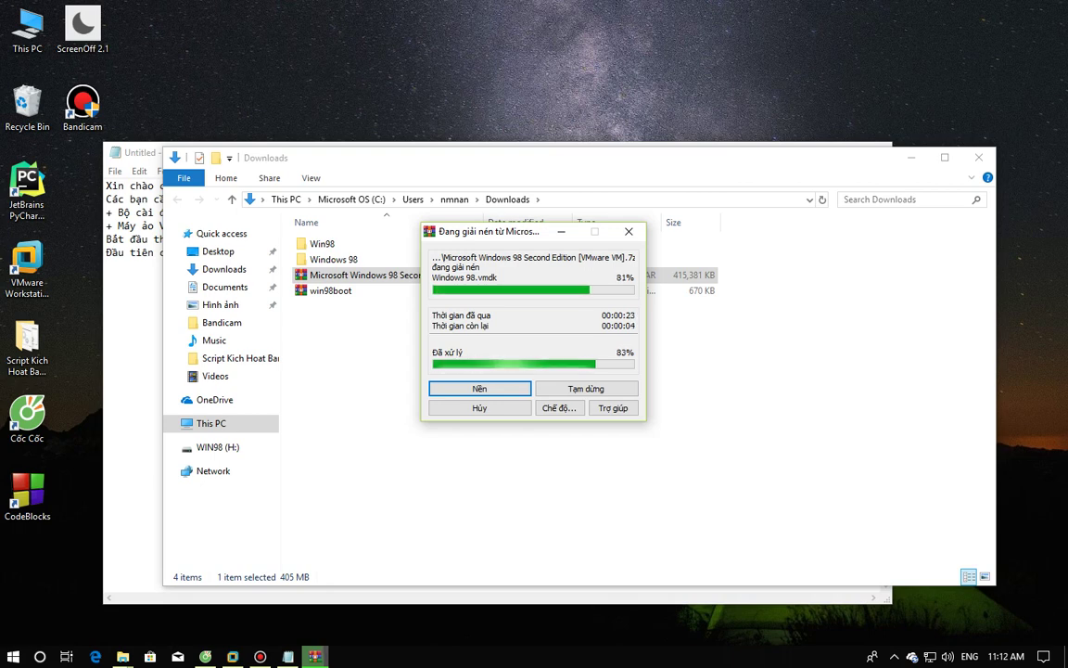
Switch to the Notepad notes and start a new line with "Sau khi giải nén xong, các bạn hãy sao chép tệp tin Windows".
left_click(118, 252)
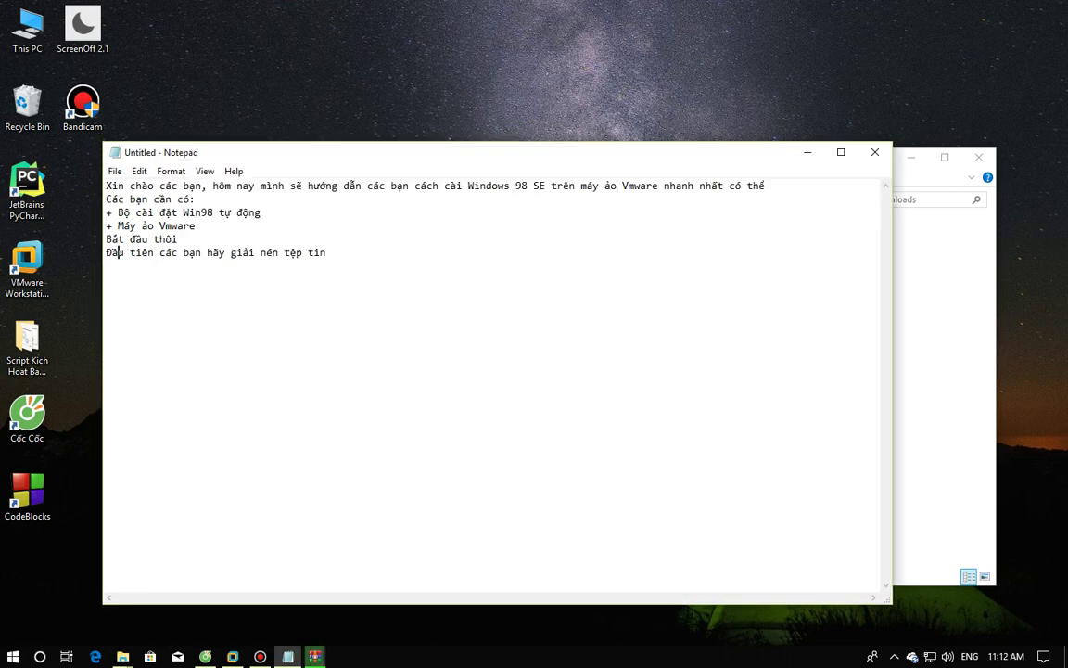
type("Sau khi giải nén ")
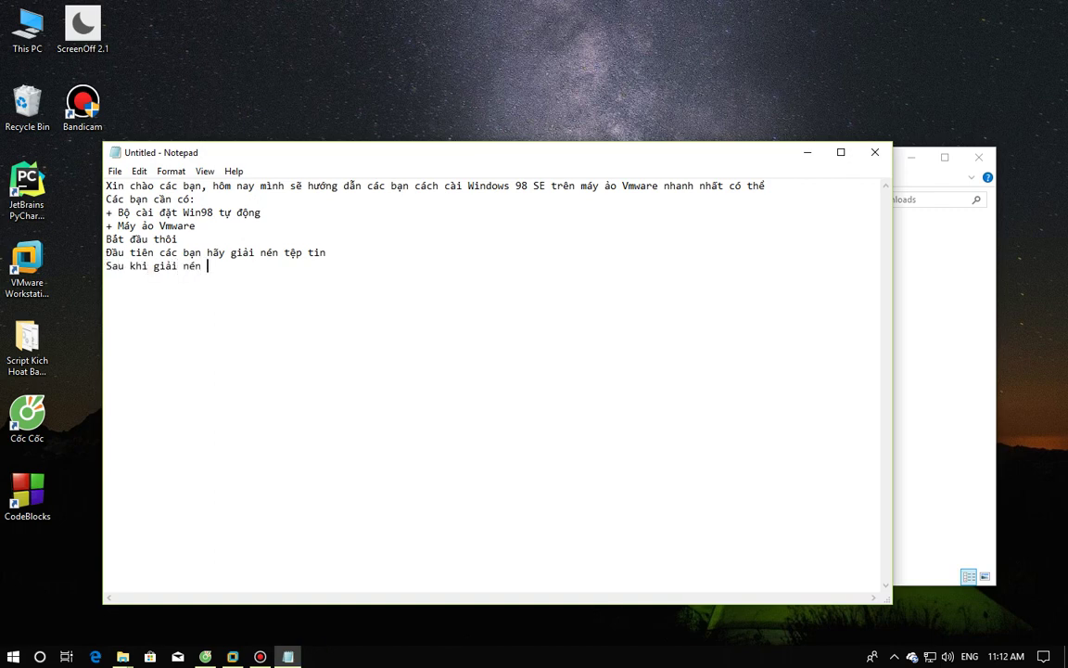
type("xoi")
type("ng")
type(", các bạn hãy sao")
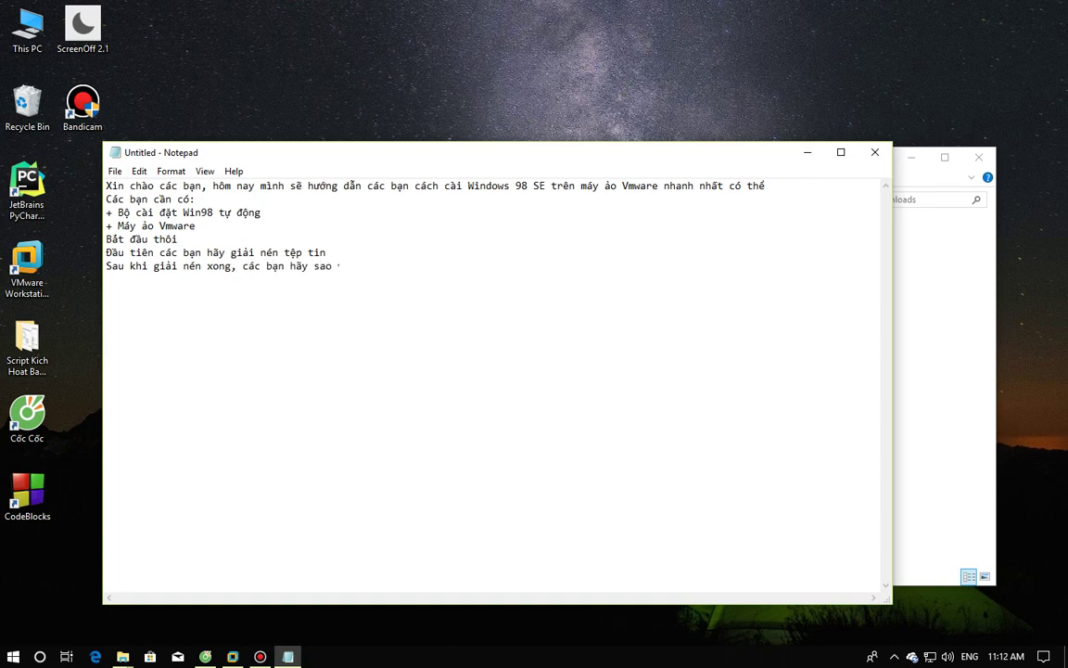
type("chép tệp tin Windows")
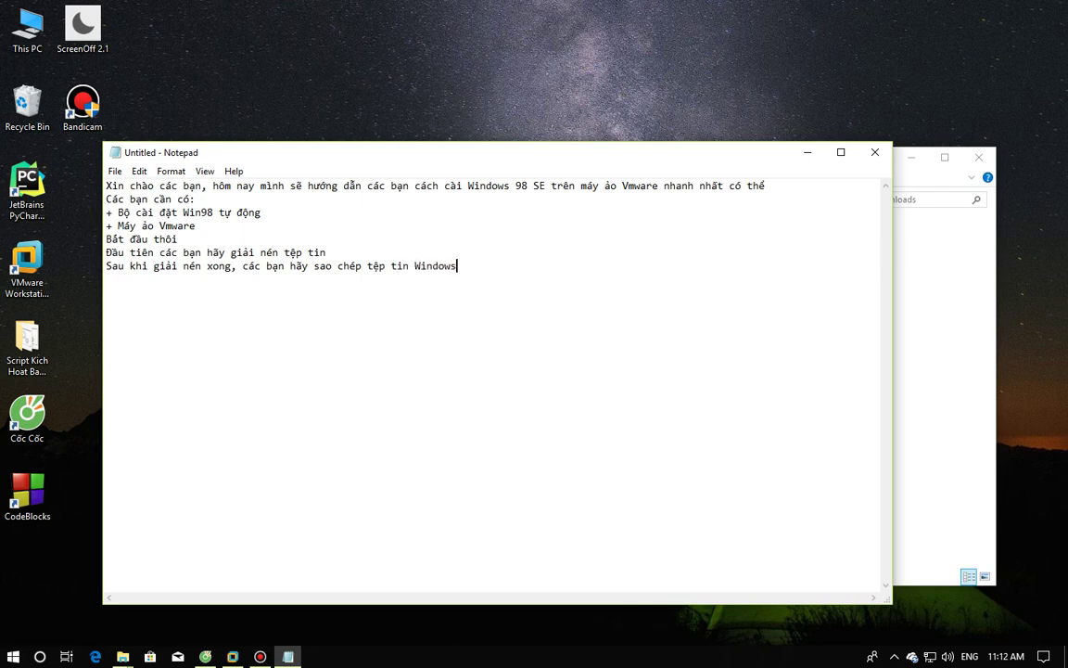
Finish the line with "98 vừa giải nén vào một nơi bạn muốn cài Windows 98 vào!!!!".
type(" 98 vuwaf giair nens vaf mo")
key("BackSpace")
key("BackSpace")
key("BackSpace")
type("o mootj noiw m=")
key("BackSpace")
key("BackSpace")
type("banj muoons")
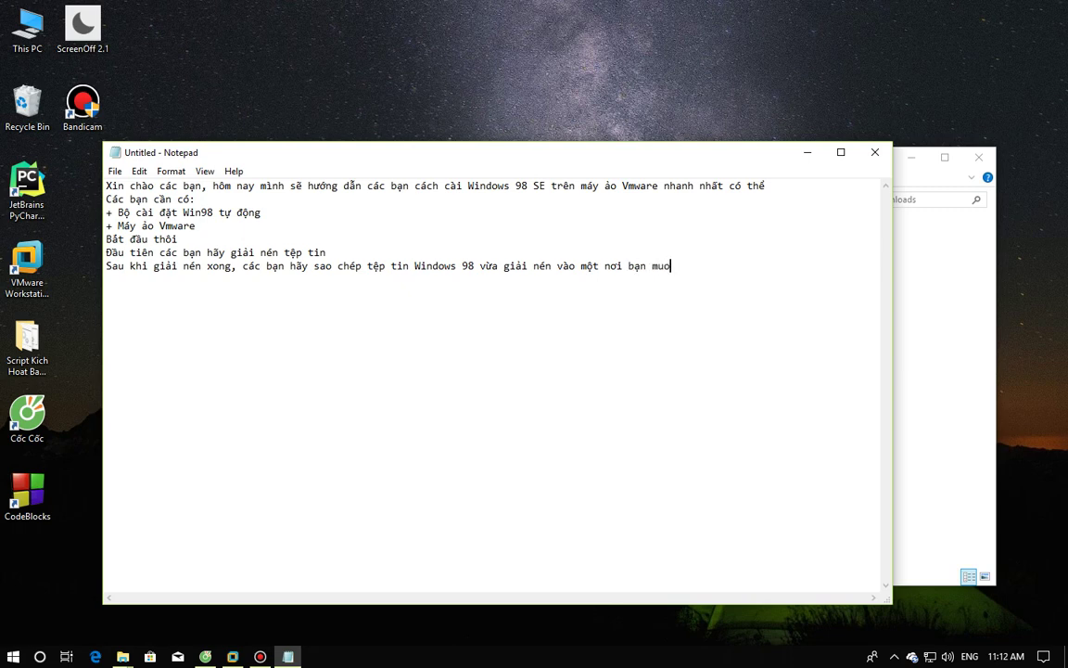
type(" caif Windows 98 ")
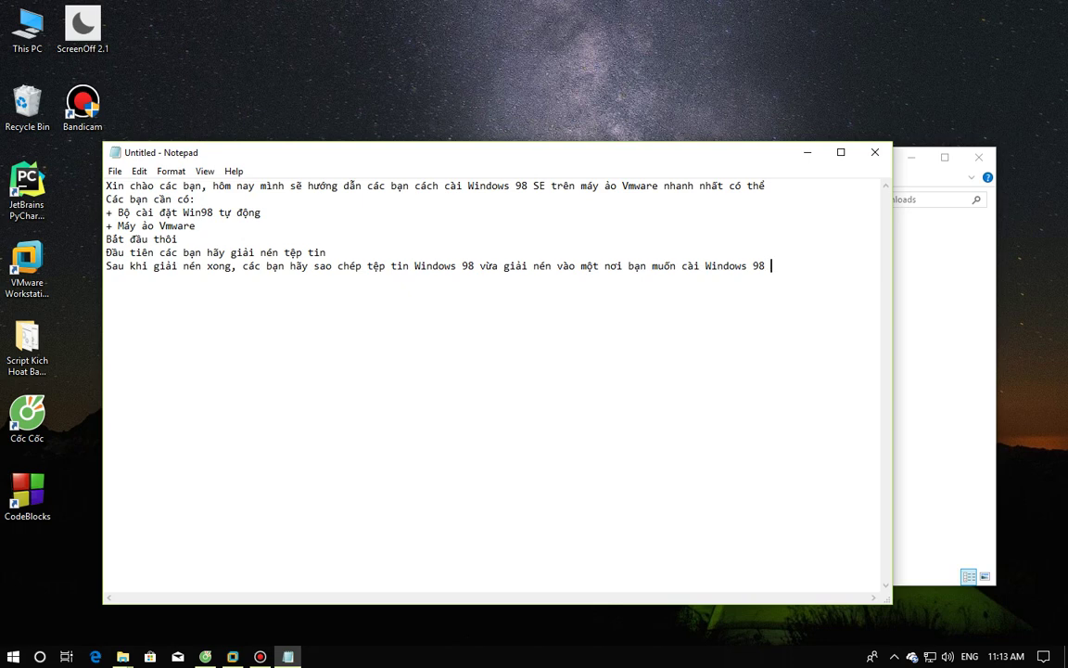
type("vaof!!!!")
Switch to File Explorer and move the extracted Windows 98 folder from Downloads to the root of drive D:.
key("alt+Tab")
left_click(334, 259)
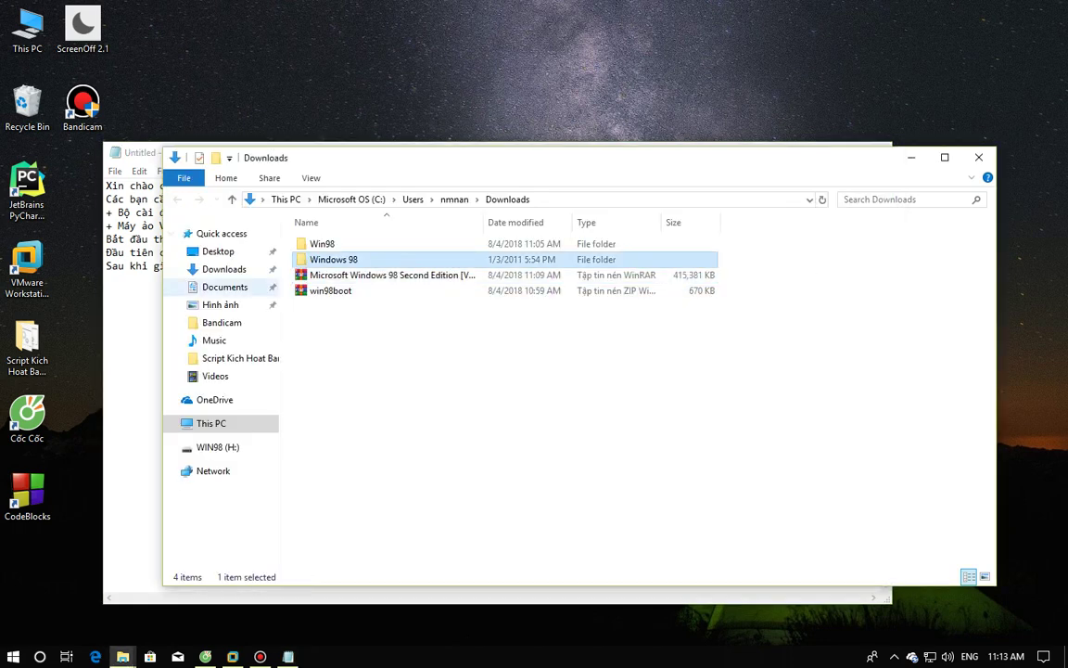
double_click(334, 260)
key("BackSpace")
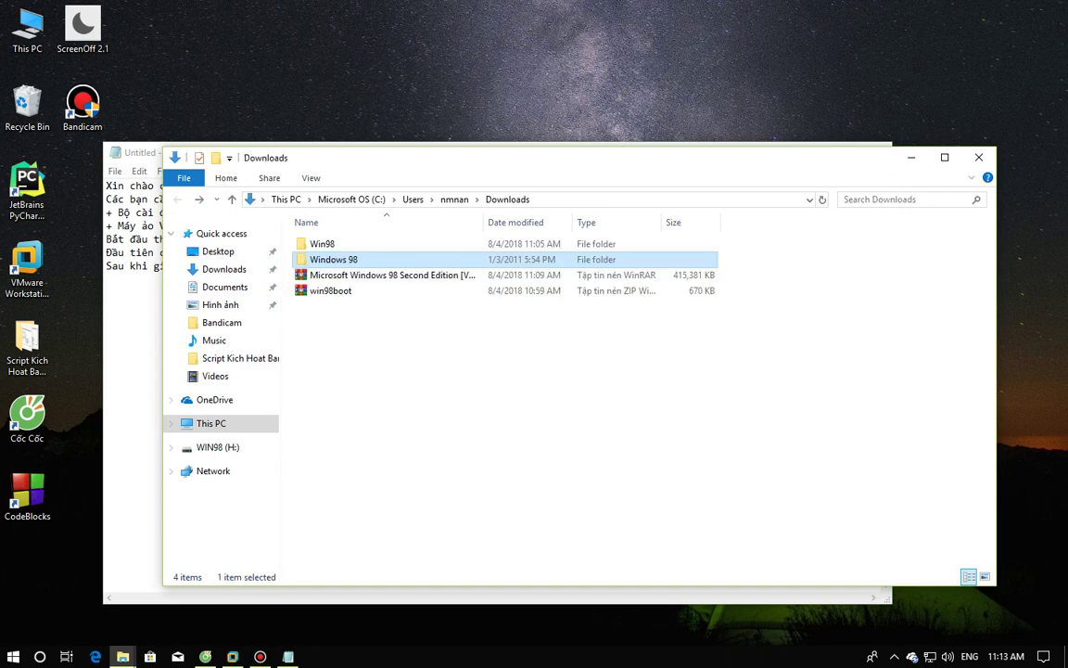
right_click(352, 261)
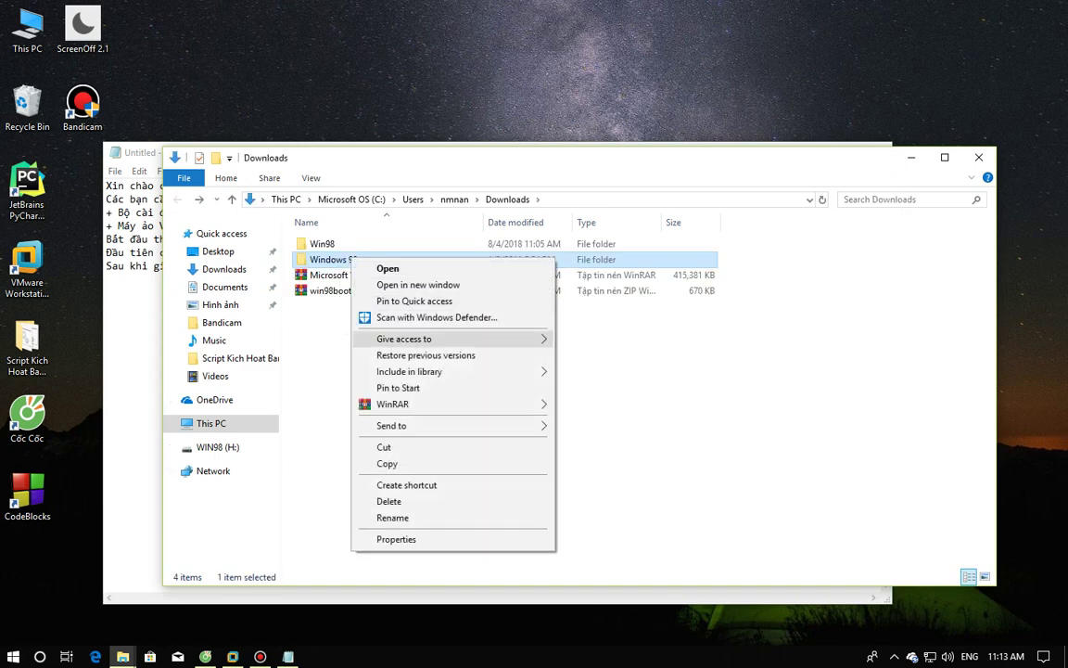
left_click(393, 447)
left_click(211, 424)
double_click(570, 413)
key("ctrl+v")
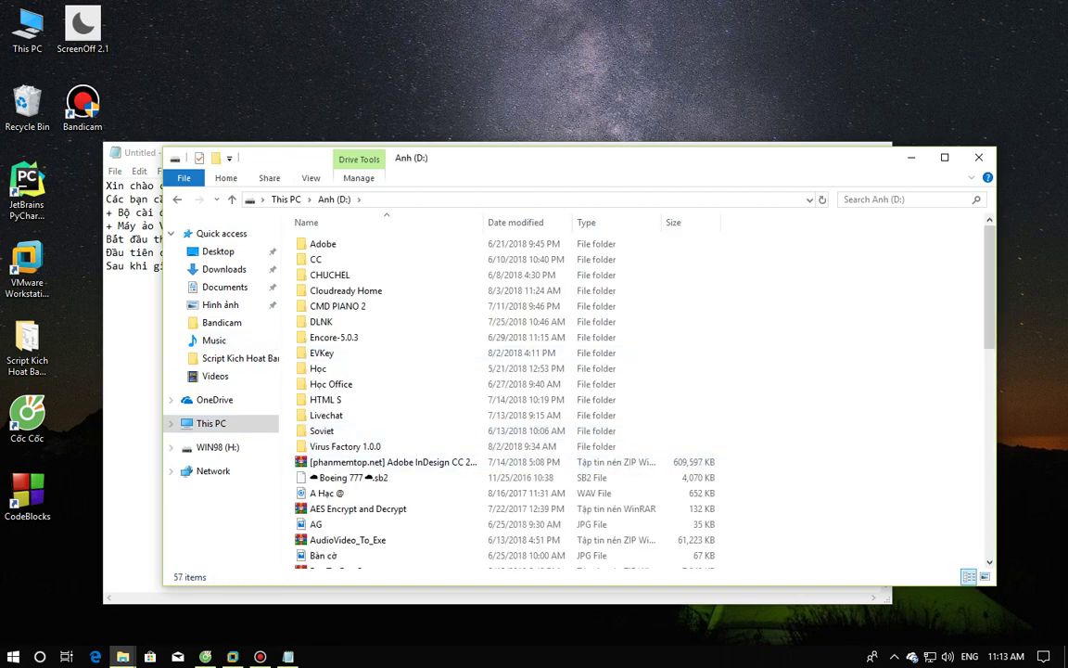
Add the line "Ở đây, mình sẽ cài vào ổ D" at the end of the Notepad notes.
left_click(148, 267)
left_click(813, 266)
type("Ở đây, mì")
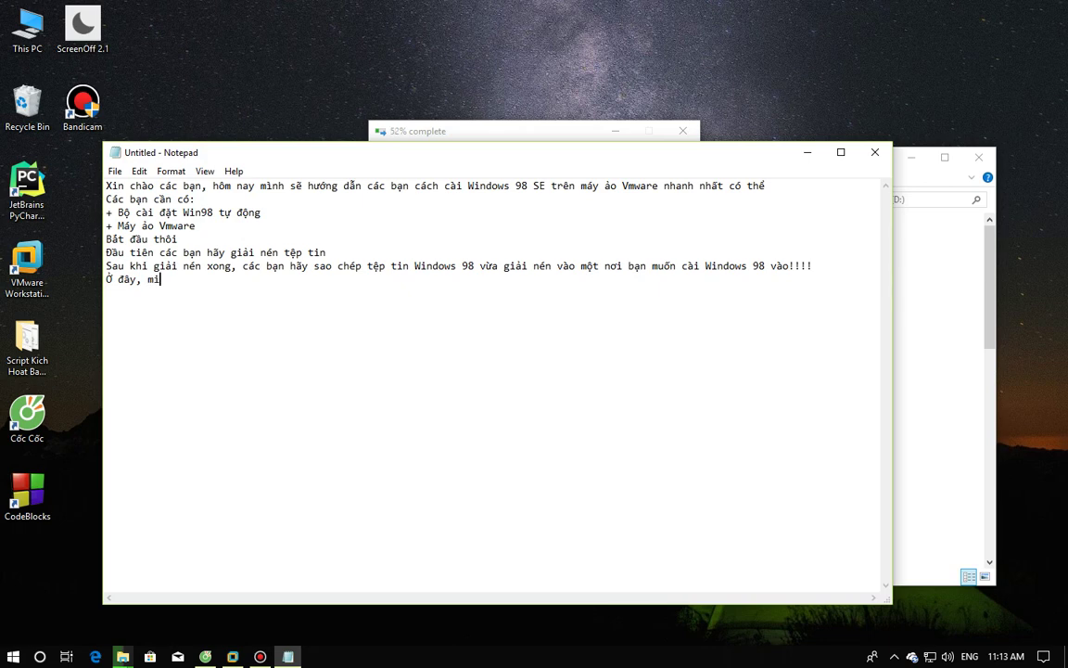
type("nh sẽ cài vào o")
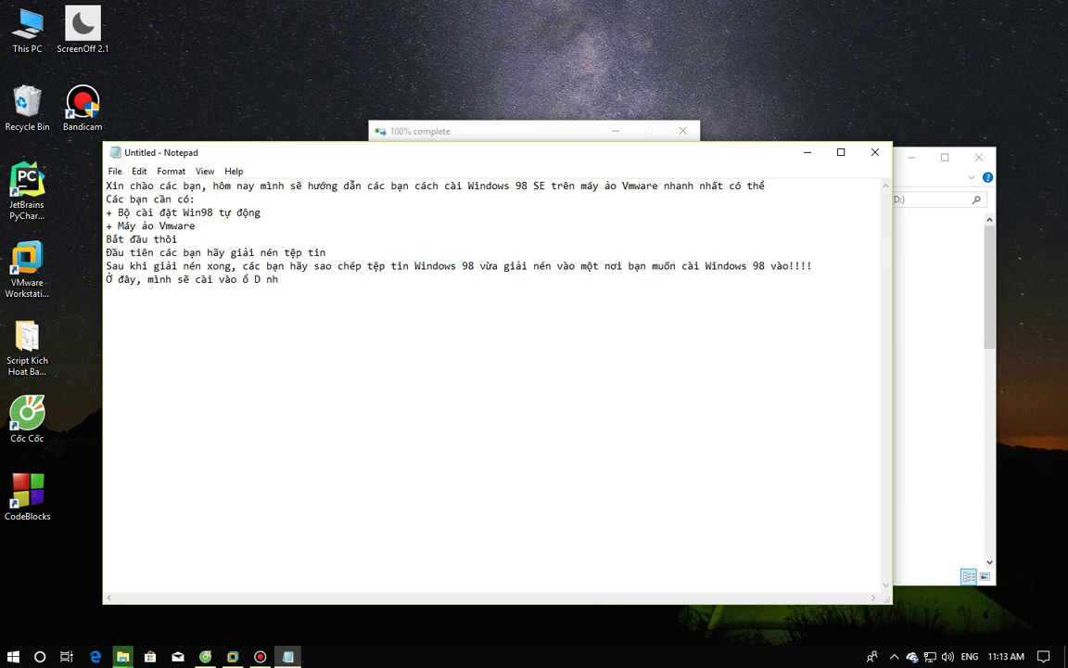
Bring up VMware Workstation and add the Notepad line "Sau đó các bạn mở VMware lên và làm theo mình".
key("alt+Tab")
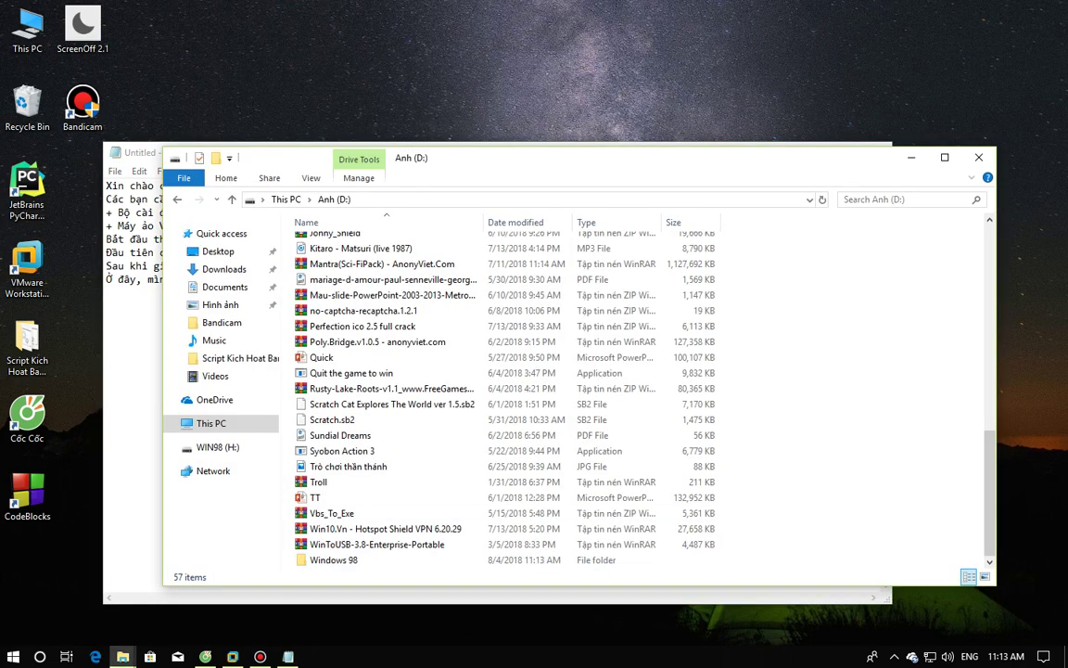
left_click(233, 657)
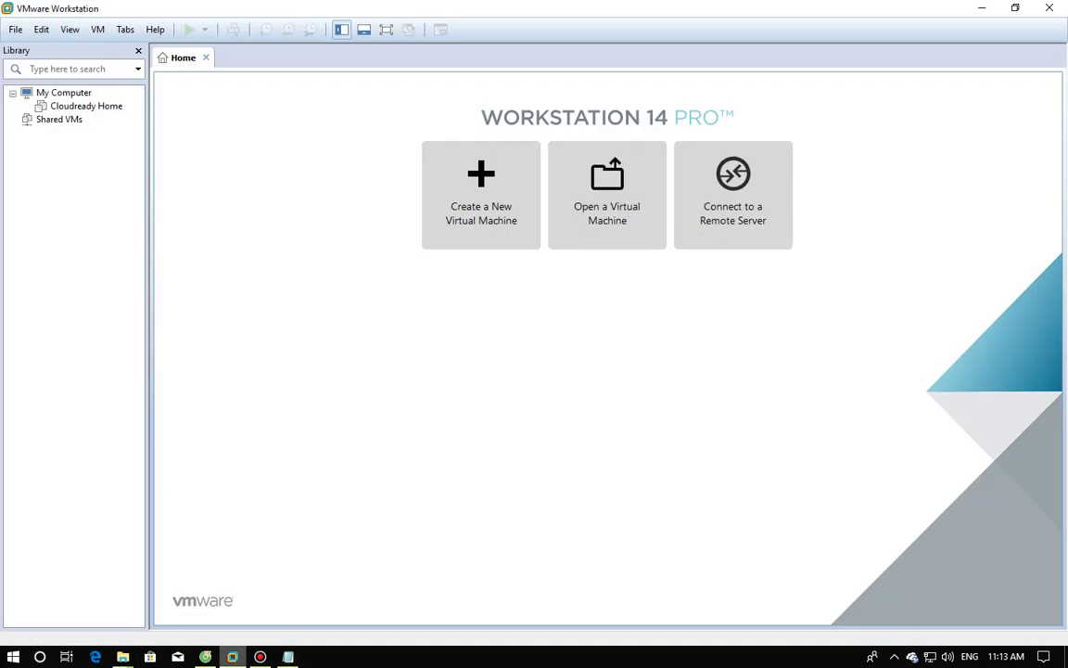
key("alt+Tab")
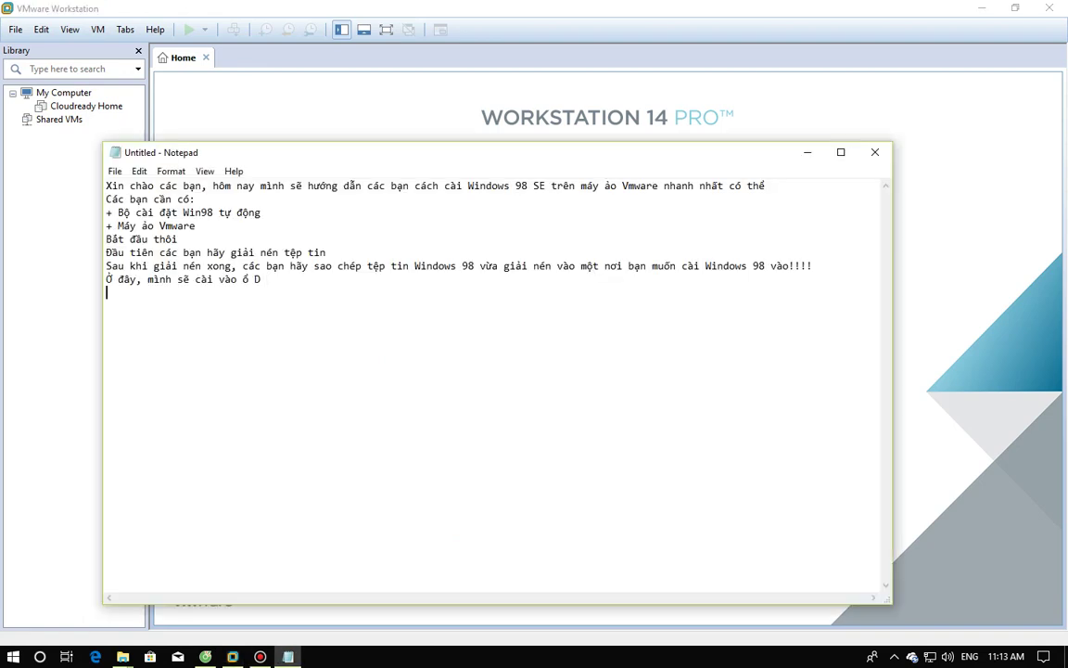
key("Return")
type("Sau đó các bạn mở VMware lên va")
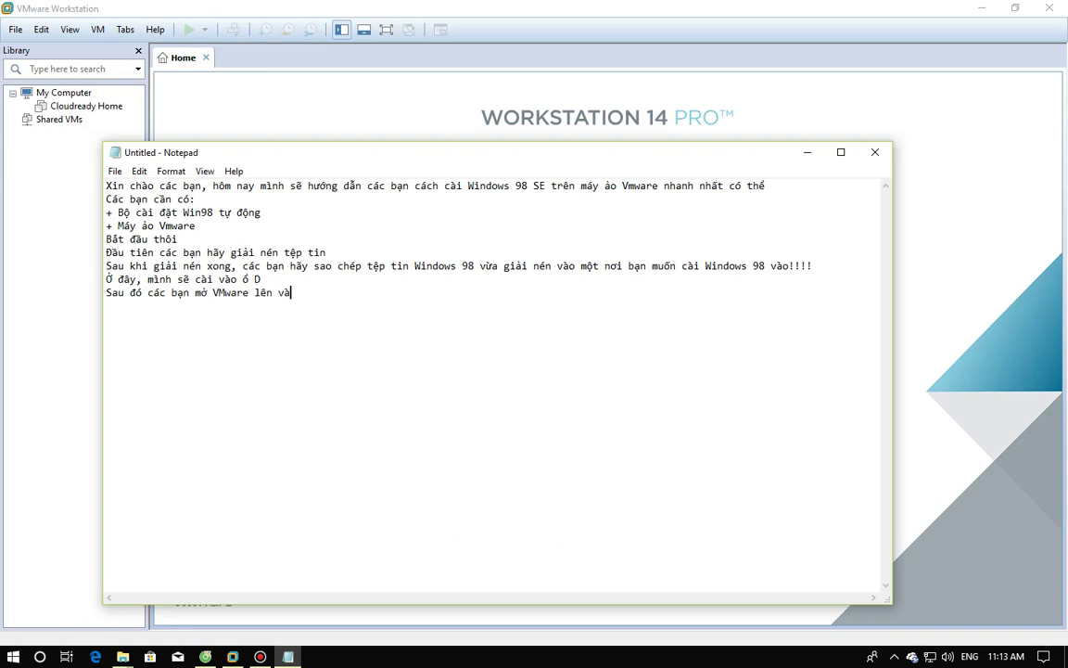
type(" làm theo mình")
Switch to VMware Workstation and open the Scan for Virtual Machines wizard.
left_click(15, 30)
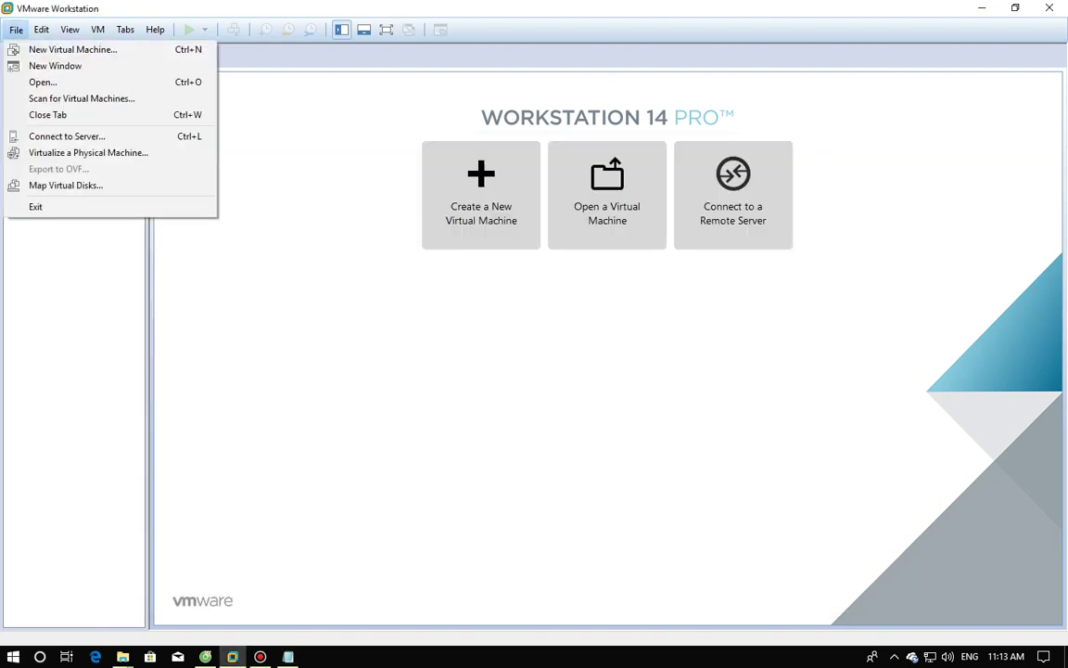
key("Down")
key("Down")
key("Down")
key("Down")
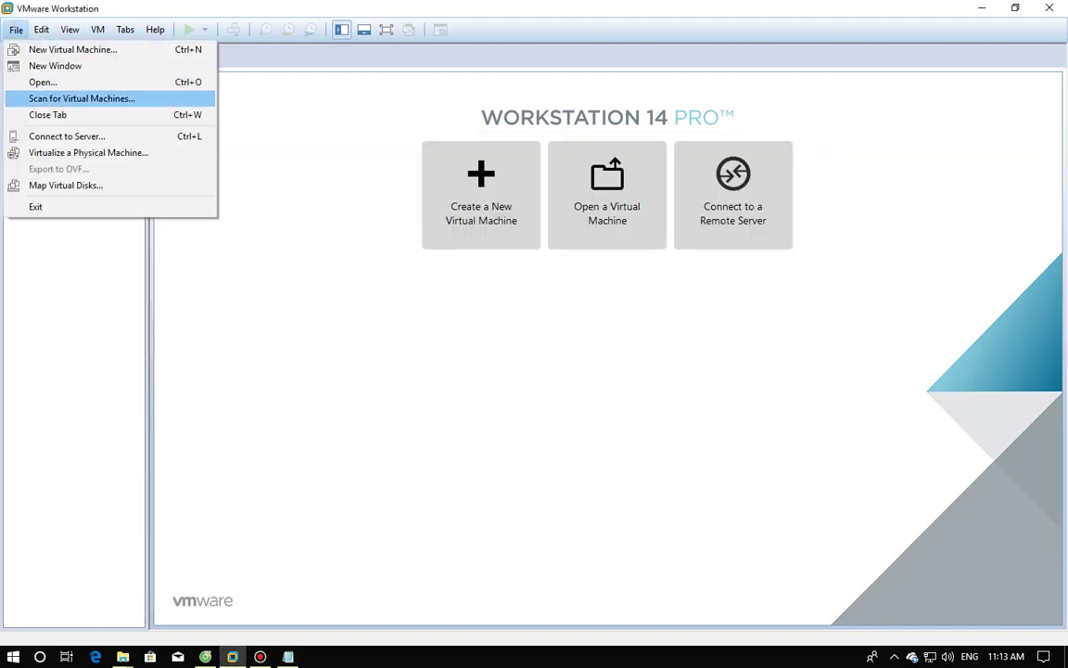
key("Return")
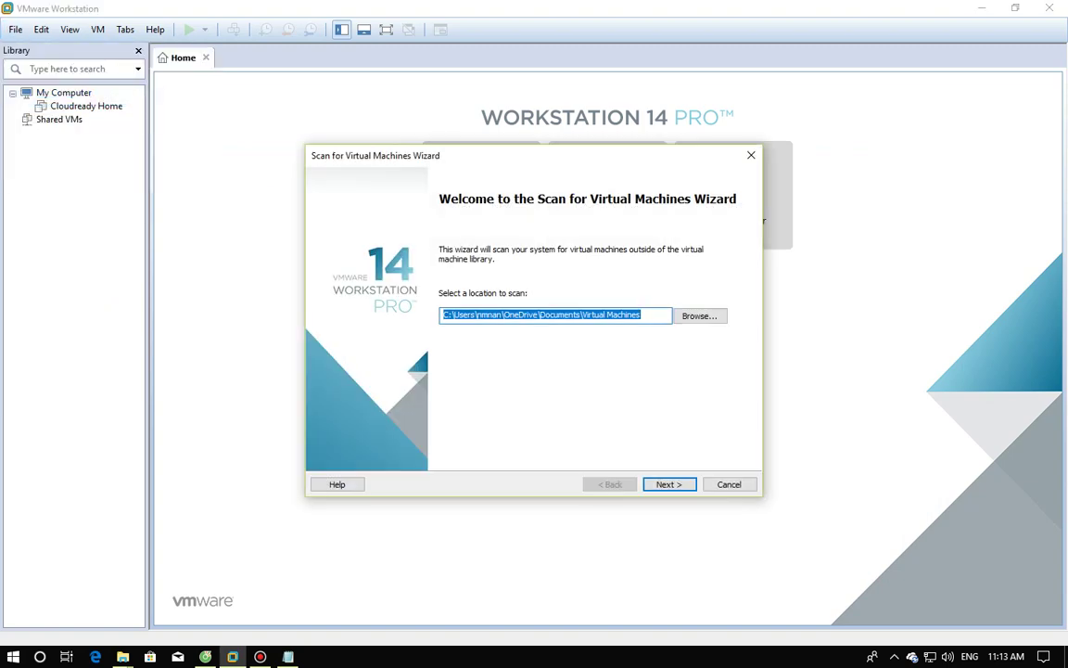
Move the Notepad window so the wizard's scan location stays visible, and start a new line with "Click vào nút Browse và chọn".
key("alt+Tab")
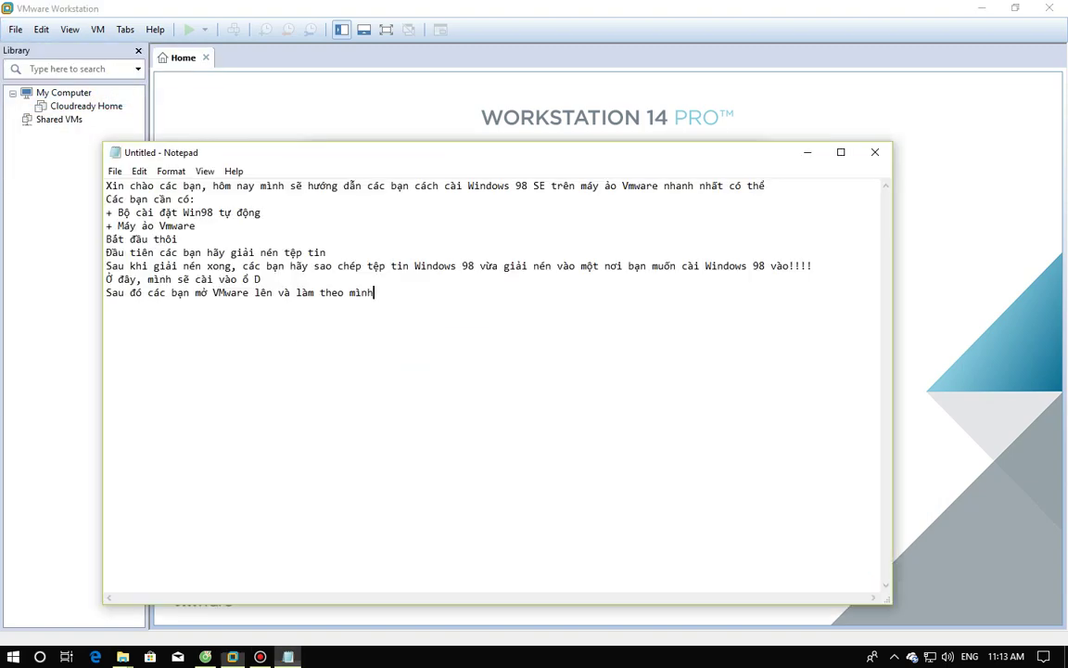
left_click_drag(597, 184, 869, 370)
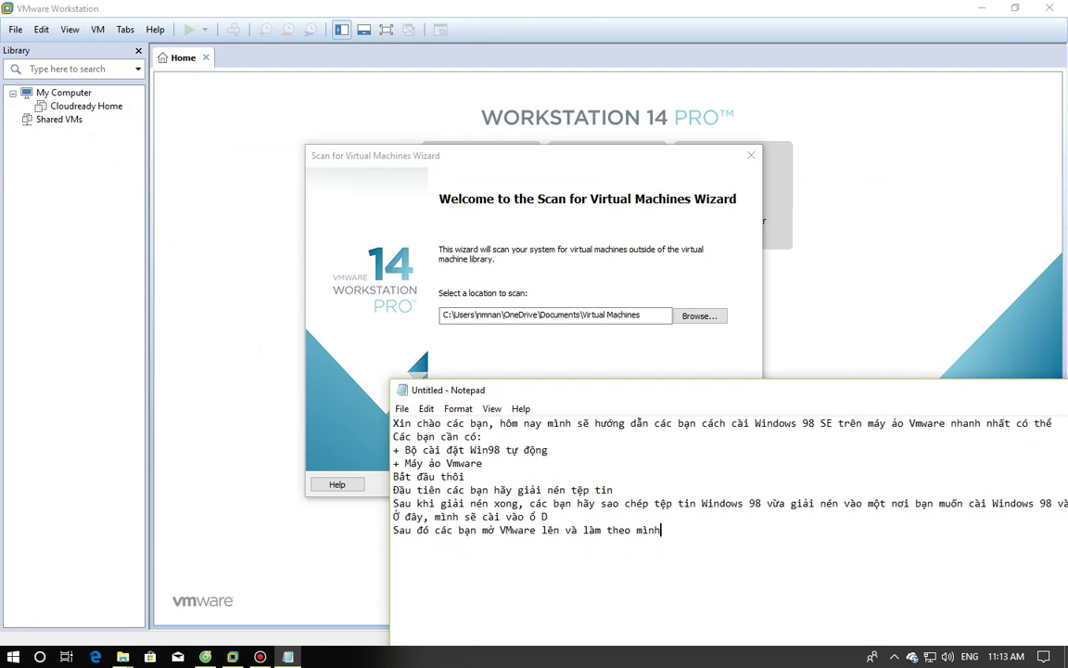
type("lick vào nút Brow")
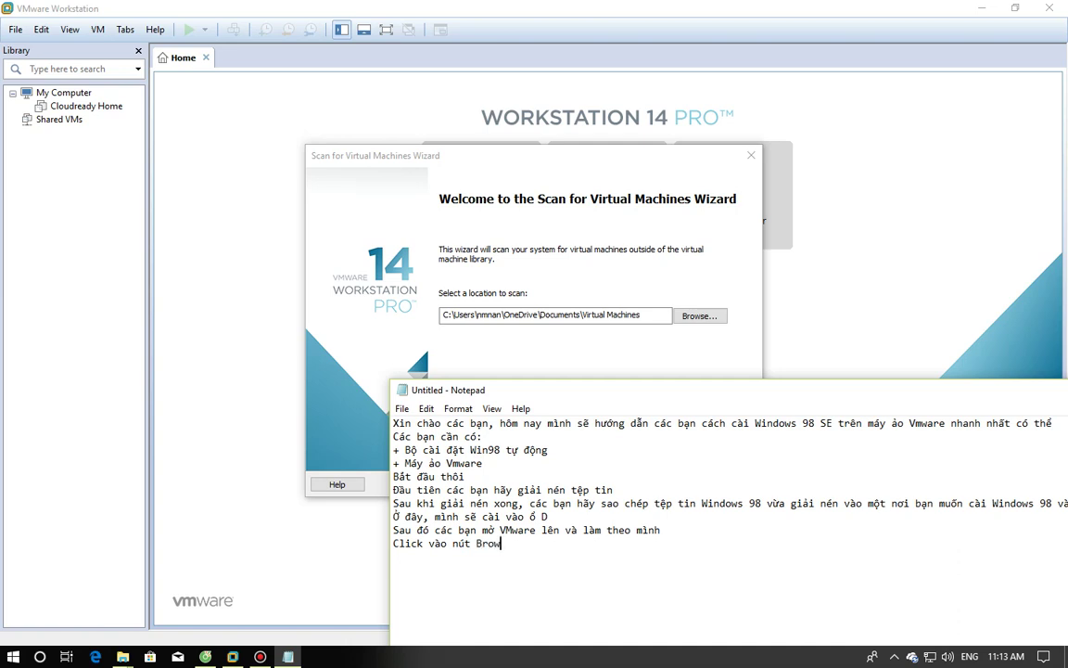
type("se và chọ")
type("n vào t")
type("ệp t")
key("BackSpace")
key("BackSpace")
key("BackSpace")
key("BackSpace")
key("BackSpace")
key("BackSpace")
key("BackSpace")
key("BackSpace")
key("BackSpace")
Complete the current line with "nơi bạn vừa chuyển tệp tin Windows 98 vào".
type("nơi ")
type("bạn ")
type("vu")
type("a chuyển ")
type("têp tin Window")
type("s 98 v")
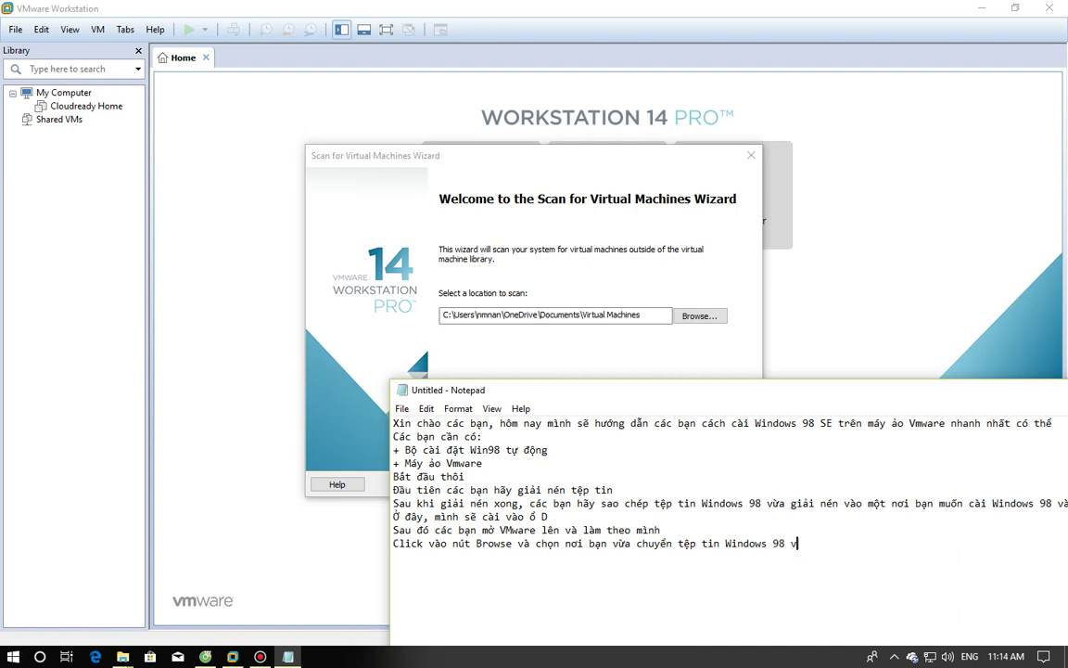
type("ào")
Set the location to scan in the VMware wizard to the folder D:\Windows 98.
key("alt+Tab")
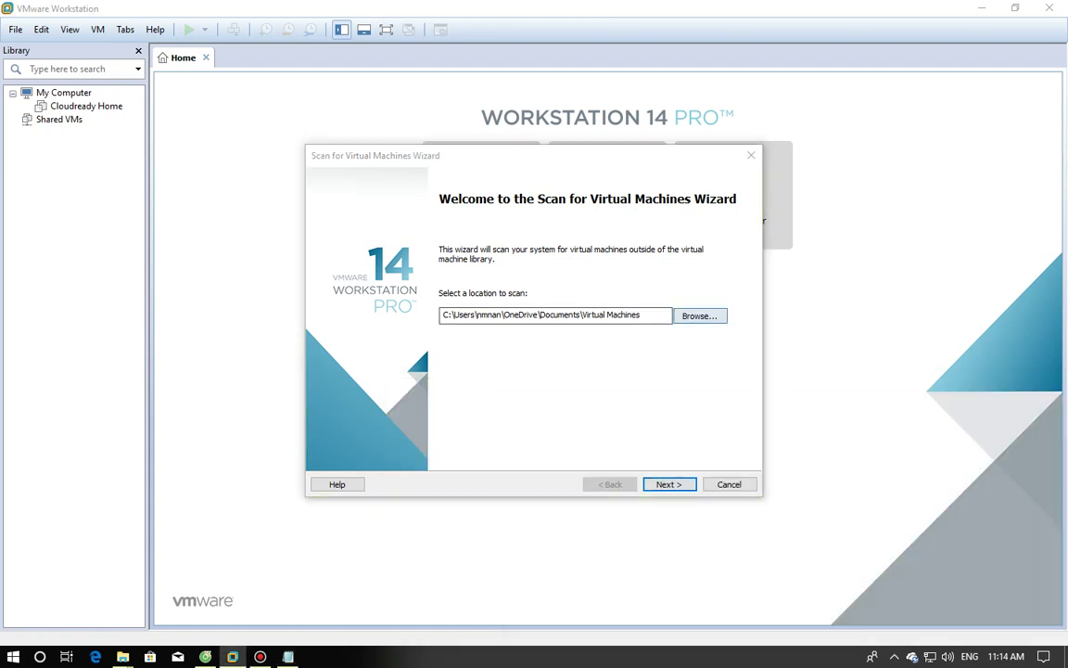
left_click(699, 315)
key("Tab")
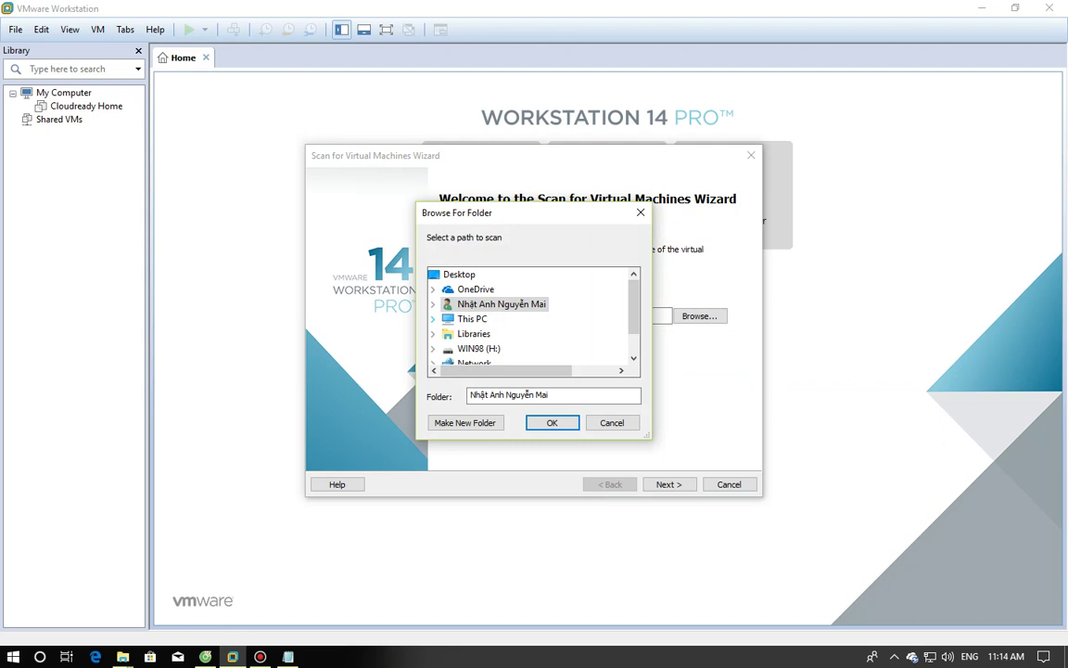
left_click(433, 319)
scroll(501, 280, "down", 3)
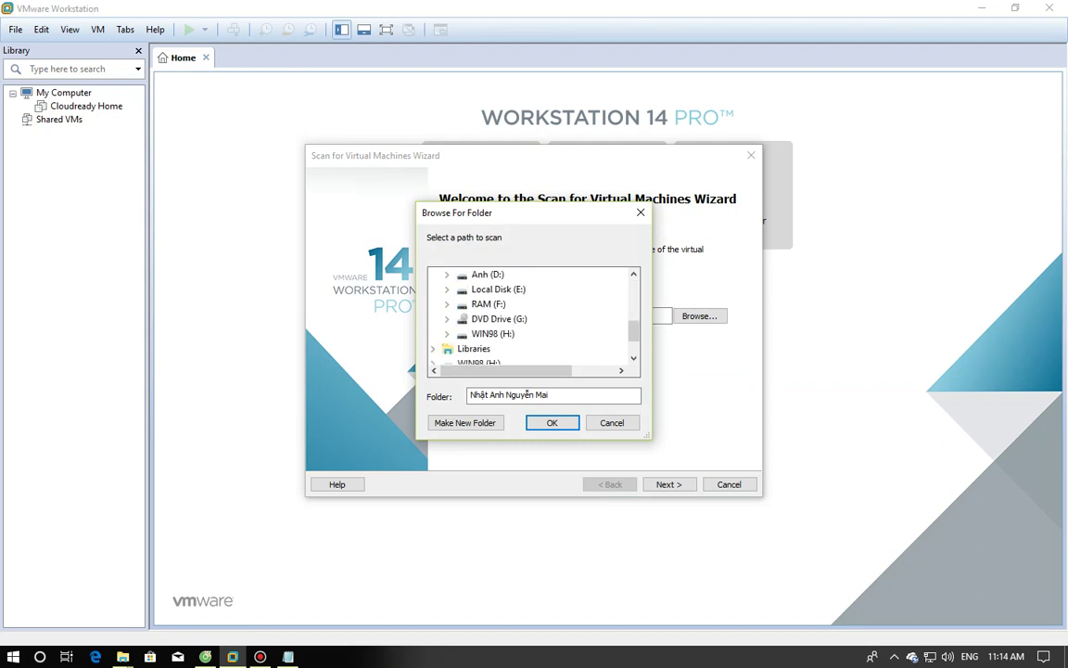
double_click(487, 275)
scroll(534, 315, "down", 4)
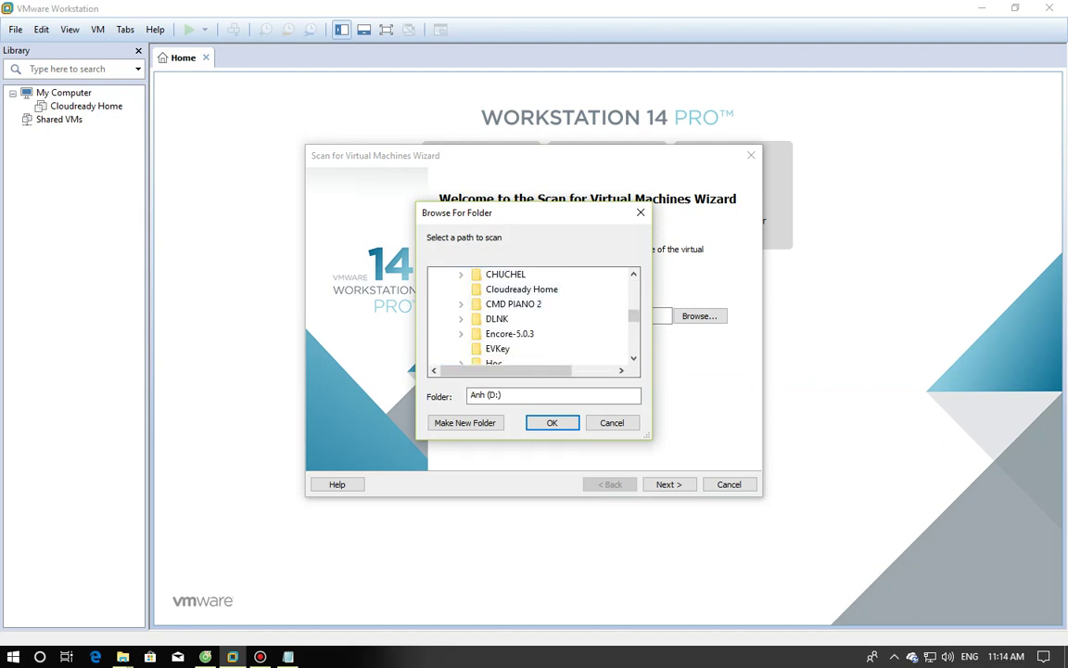
scroll(533, 316, "down", 2)
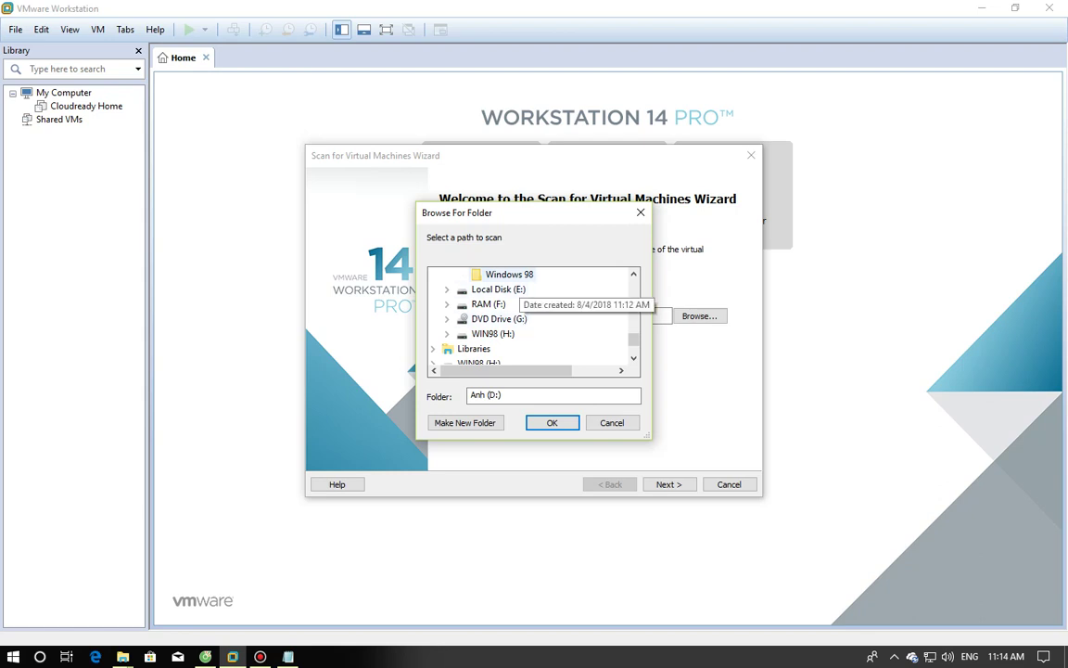
left_click(509, 275)
left_click(552, 422)
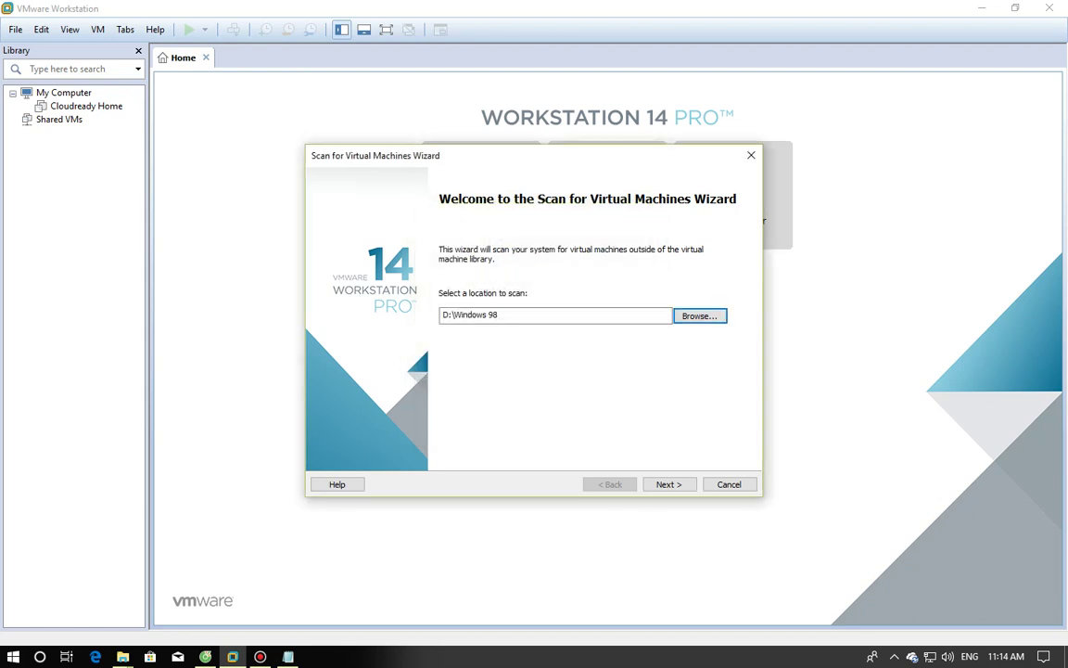
Add the lines "Mình đã chọn xong" and "Nhấn nút next" to the Notepad notes.
key("alt+Tab")
type("Minh d")
key("BackSpace")
key("BackSpace")
key("BackSpace")
key("BackSpace")
type("nh đã chọn xong")
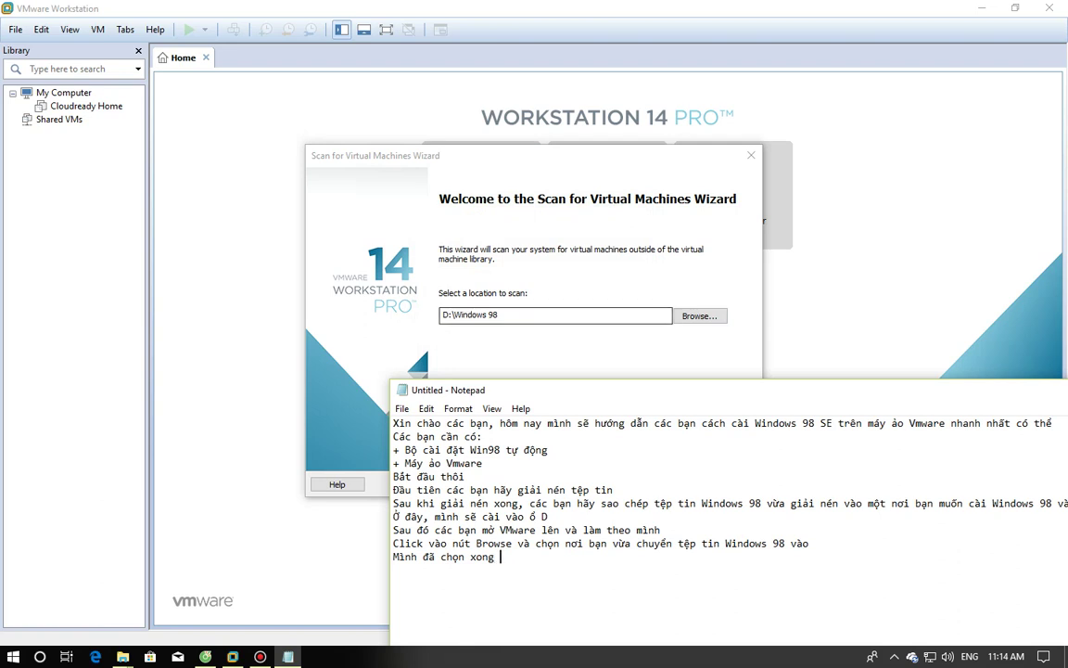
type(" Nhấn nnút next")
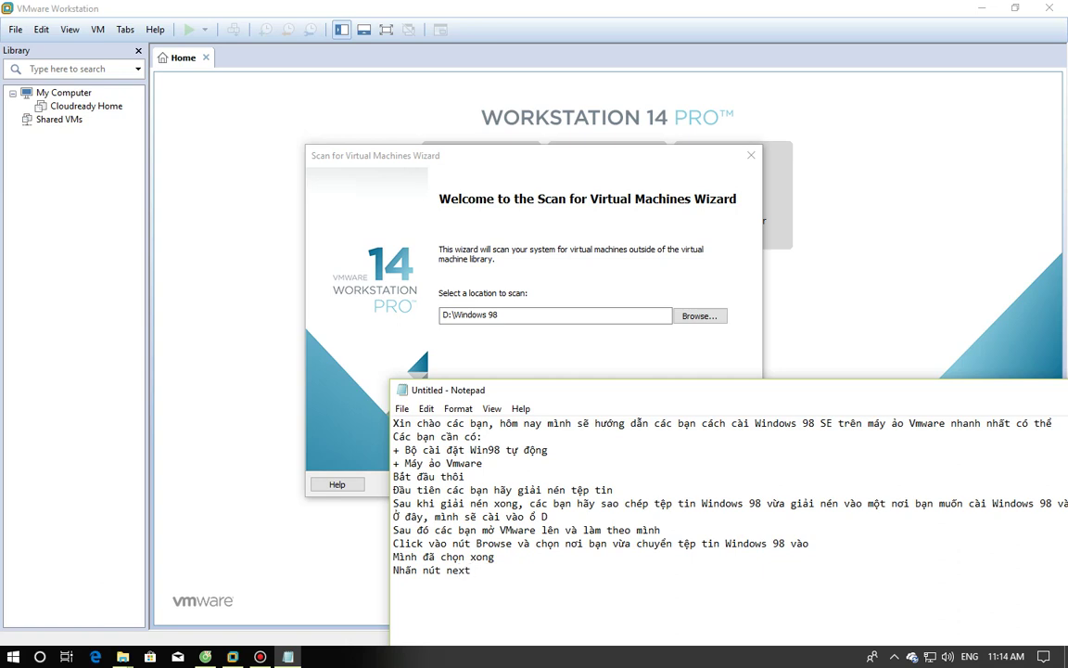
Return to the VMware wizard and run the scan of the chosen folder for virtual machines.
key("alt+Tab")
key("Return")
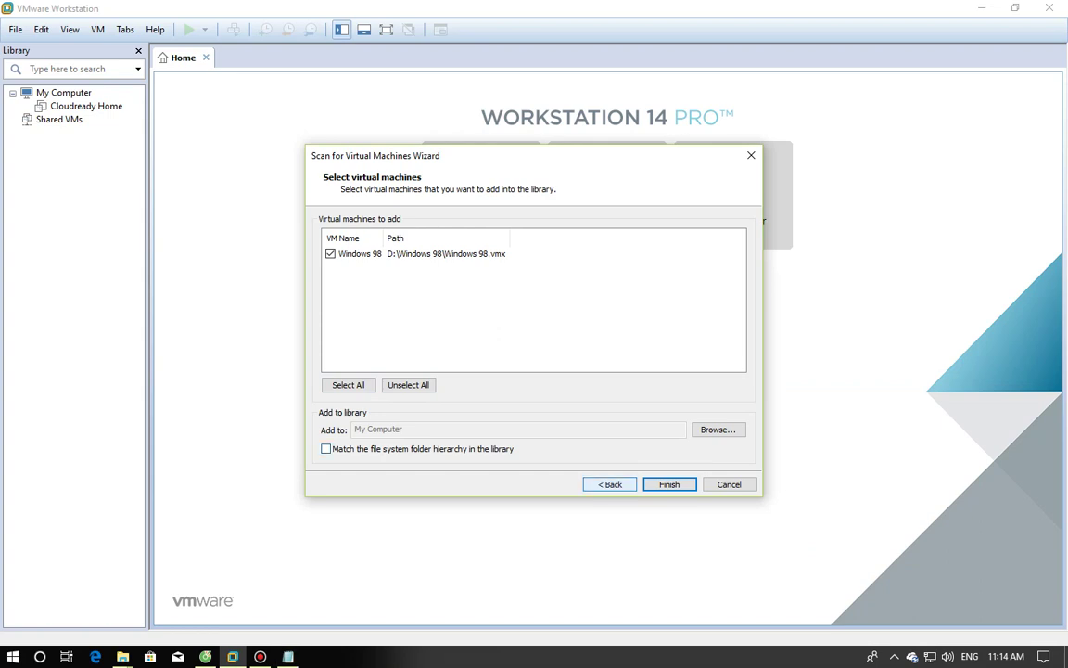
Add the Notepad line "Vậy là xong, mình đã cài xong Windows 98, giờ đến bước thiết lập".
key("alt+Tab")
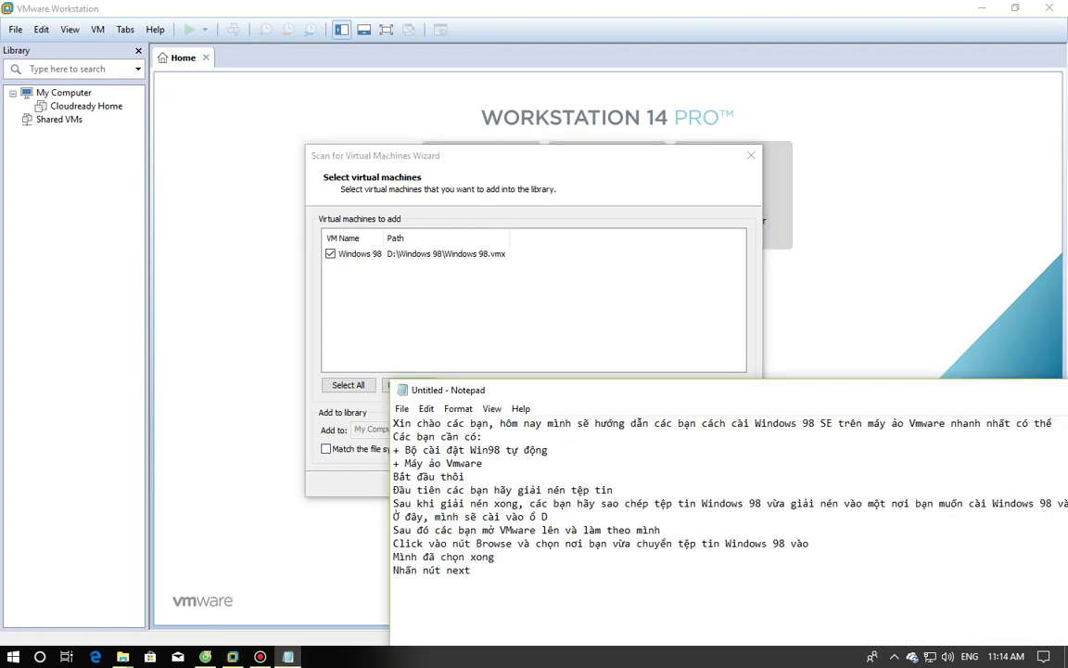
key("Return")
type("Vậy là xong, mình đã cài xd")
key("BackSpace")
key("BackSpace")
type("xông")
key("BackSpace")
key("BackSpace")
key("BackSpace")
type("ong Windows 98")
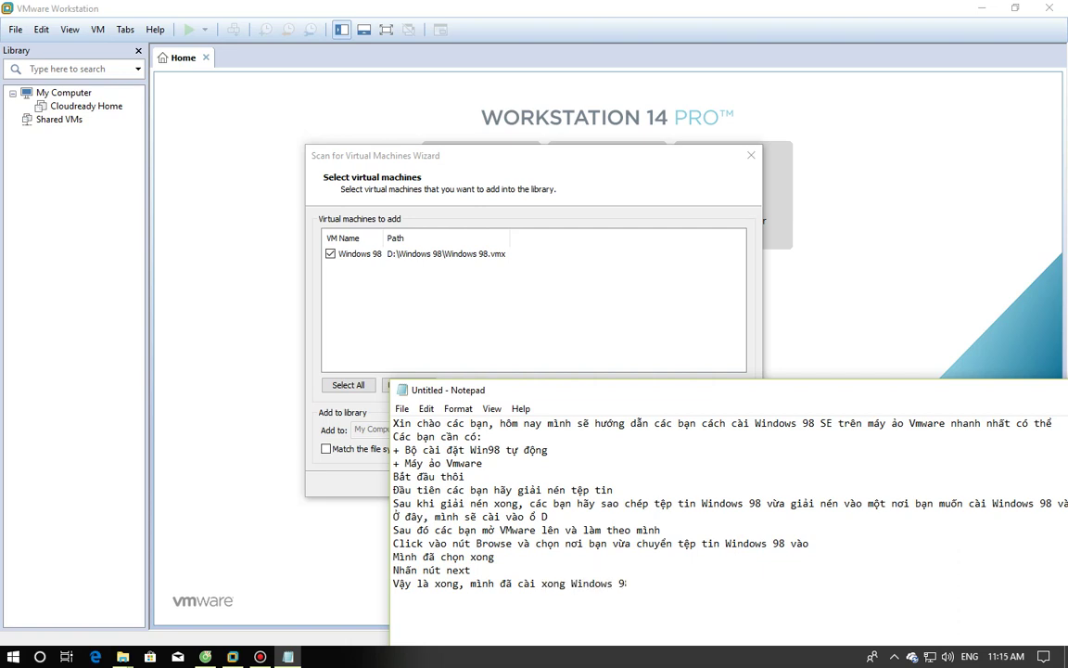
type(", giờ ")
type("đe")
type("n bươc thiết lập")
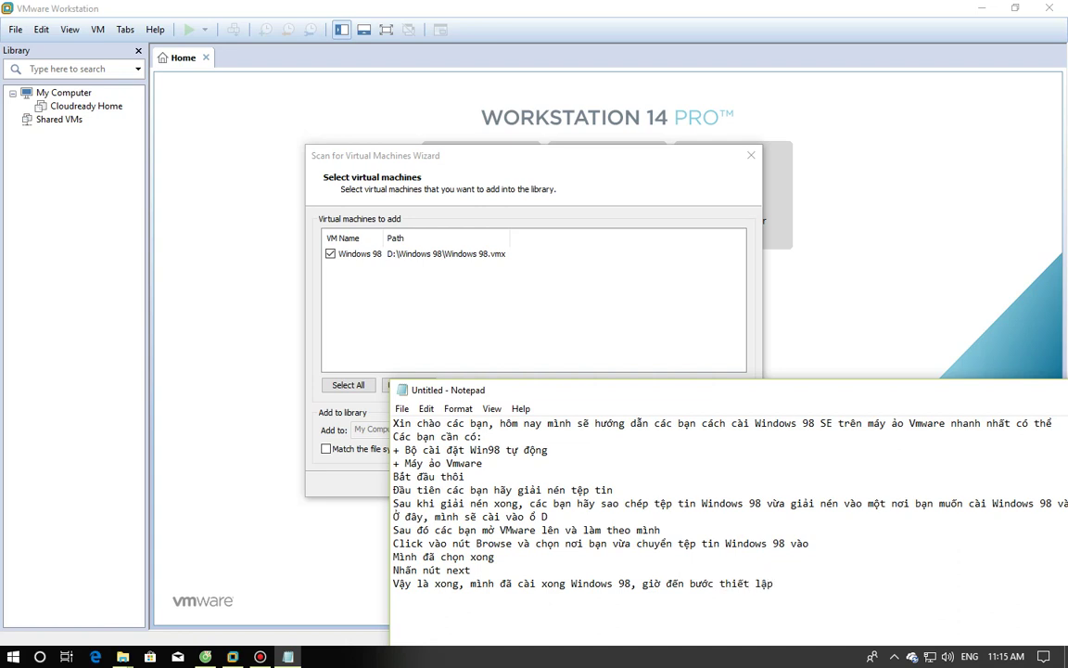
Add the found Windows 98 virtual machine to the VMware library and close the scan wizard.
key("alt+Tab")
left_click(669, 484)
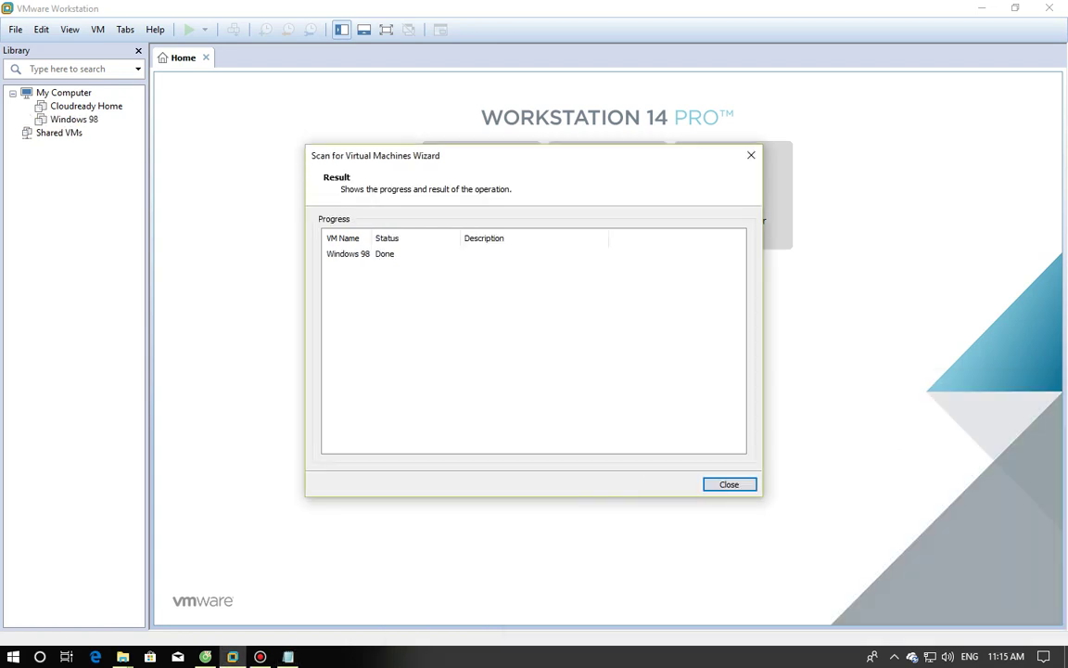
left_click(729, 484)
Open the Windows 98 virtual machine from the library and set its memory to 512 MB.
left_click(76, 120)
double_click(73, 120)
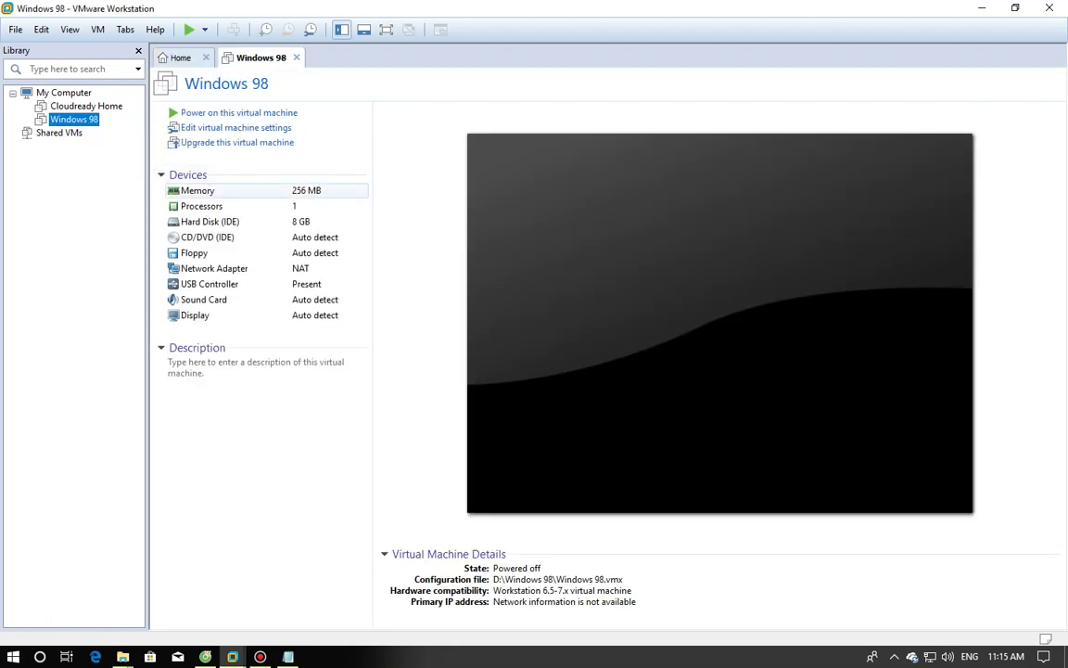
left_click(217, 191)
double_click(197, 190)
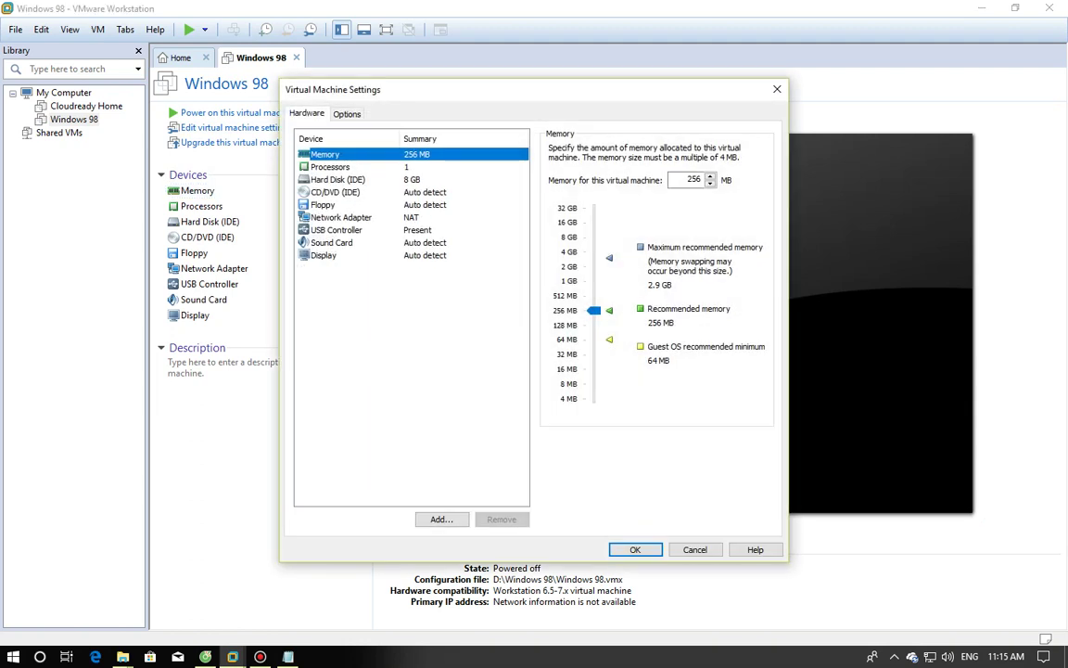
left_click_drag(593, 310, 593, 295)
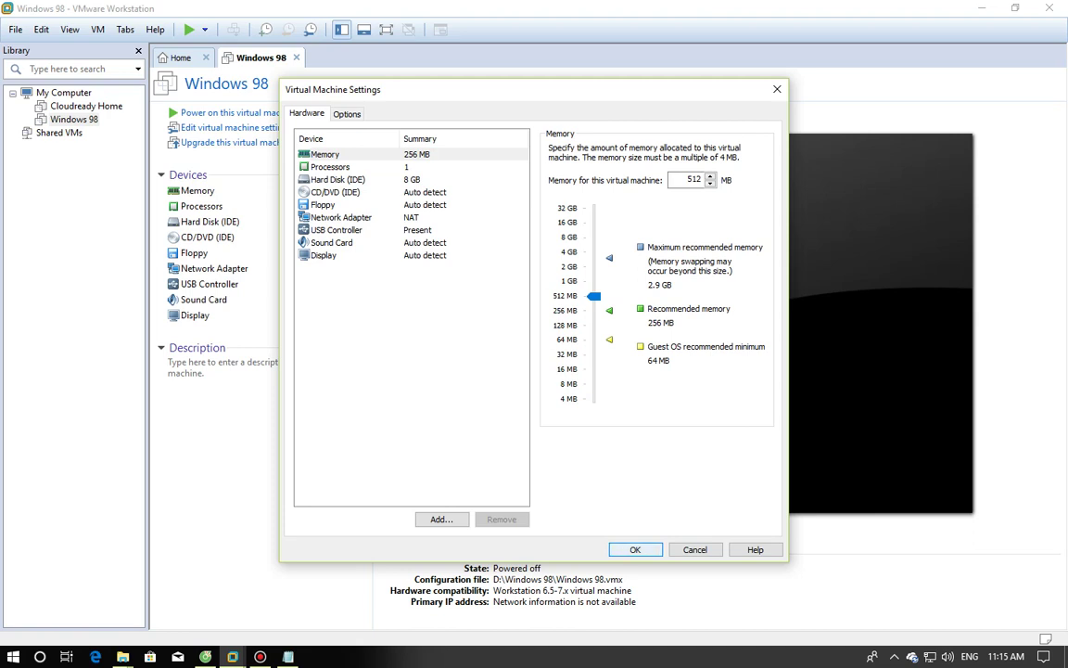
left_click(635, 549)
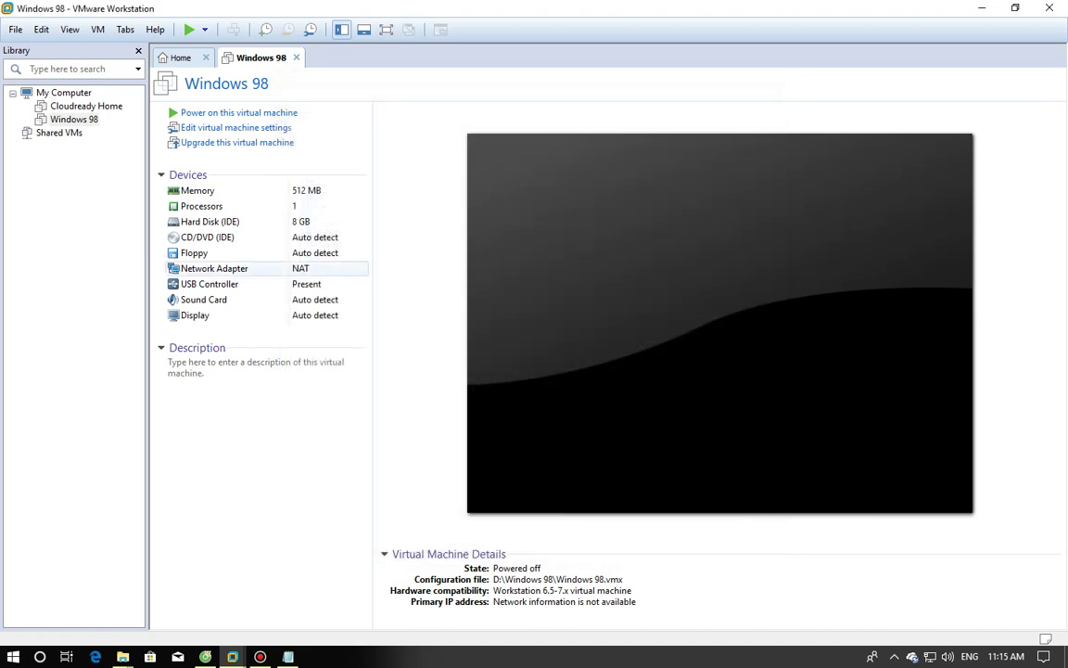
Examine the virtual machine's hardware settings for the network adapter, USB controller, sound card, display and floppy drive.
left_click(320, 271)
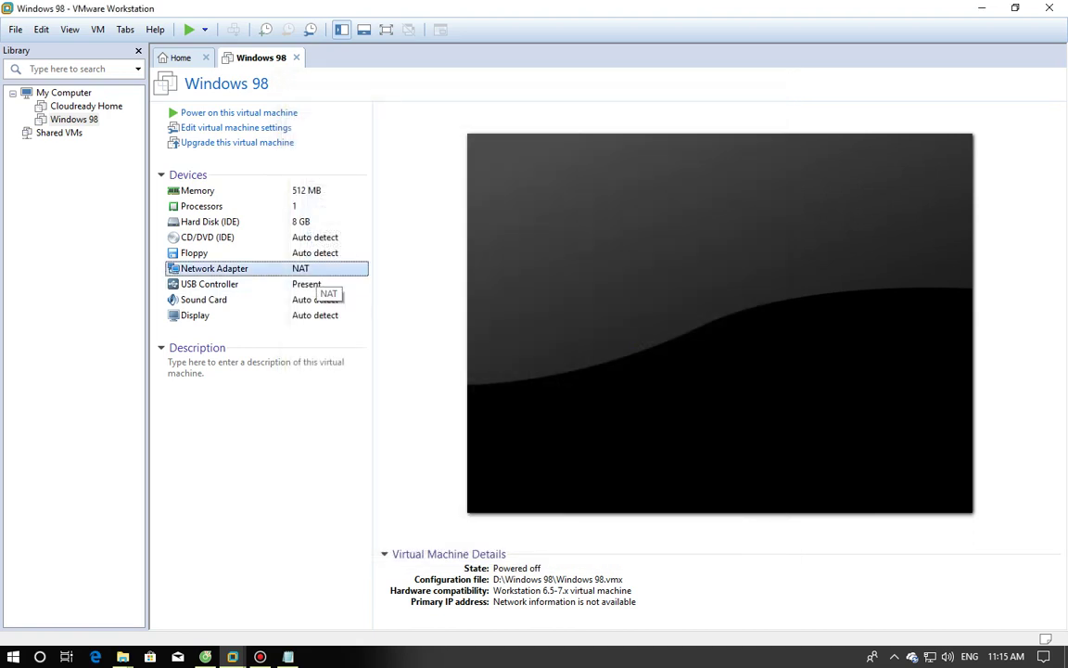
double_click(320, 271)
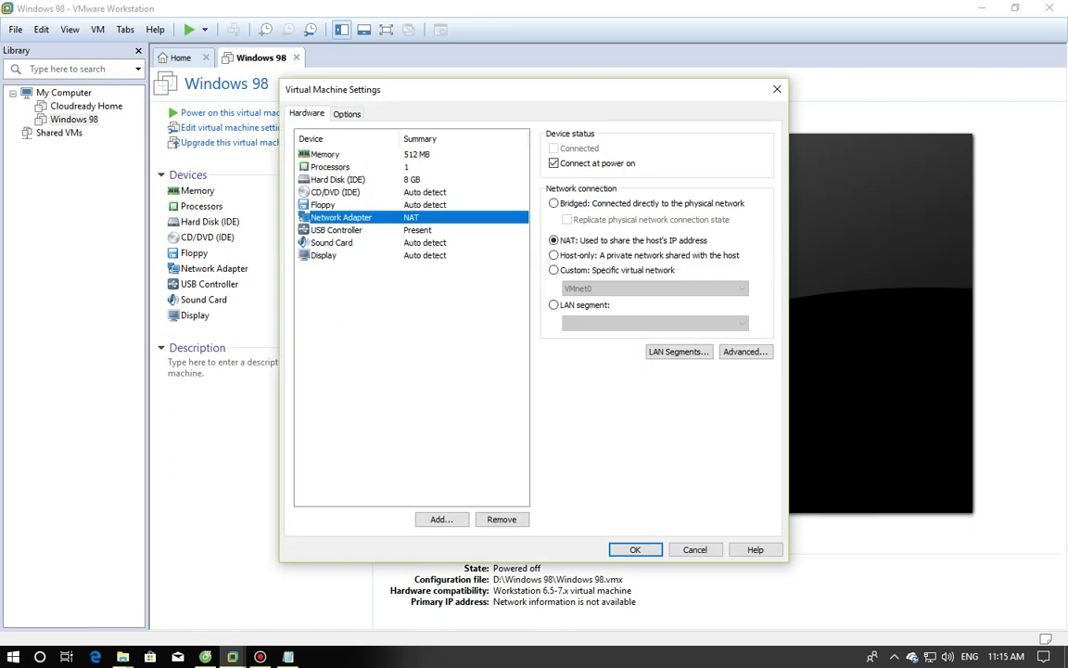
key("Down")
key("Down")
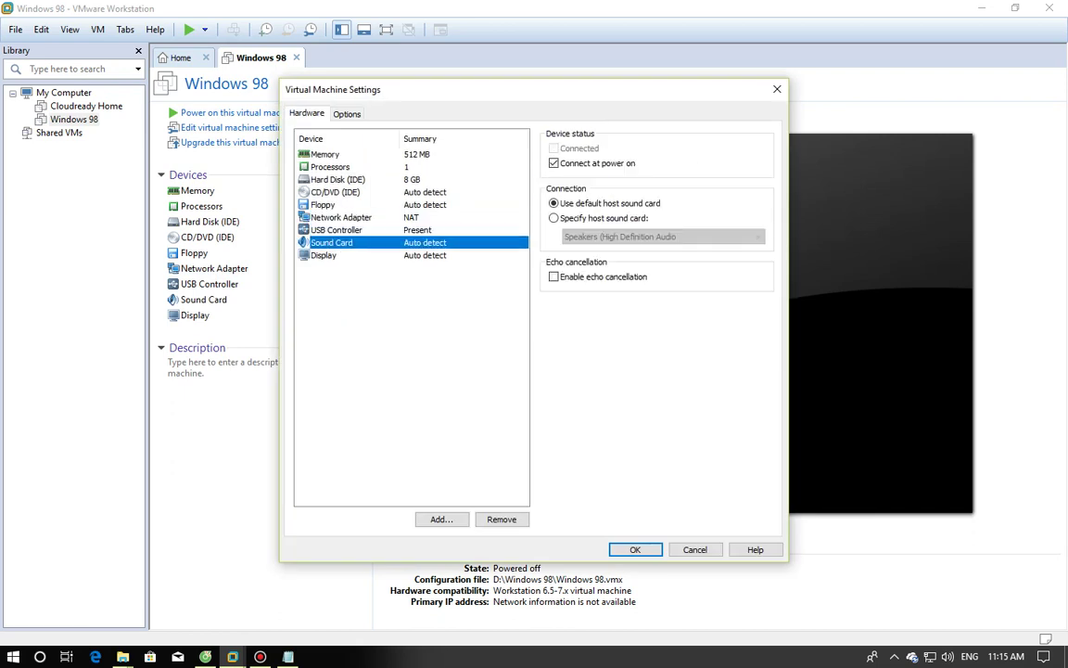
key("Down")
key("Up")
key("Up")
key("Up")
key("Up")
Turn off connecting the CD/DVD drive at power on, check the processor settings, and save the virtual machine settings.
key("Up")
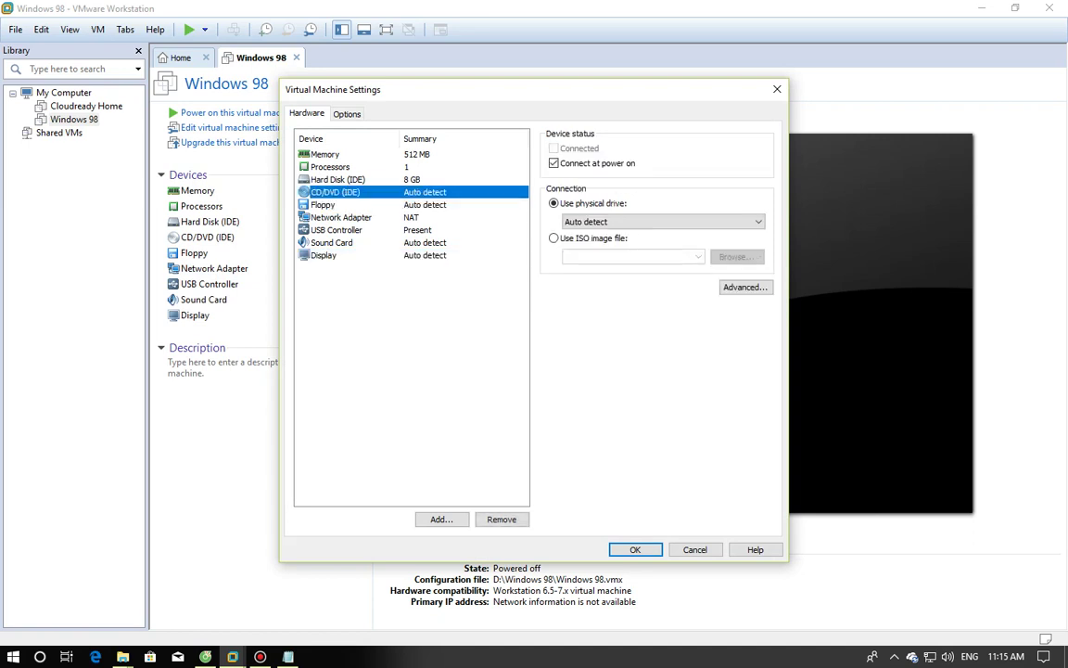
key("Tab")
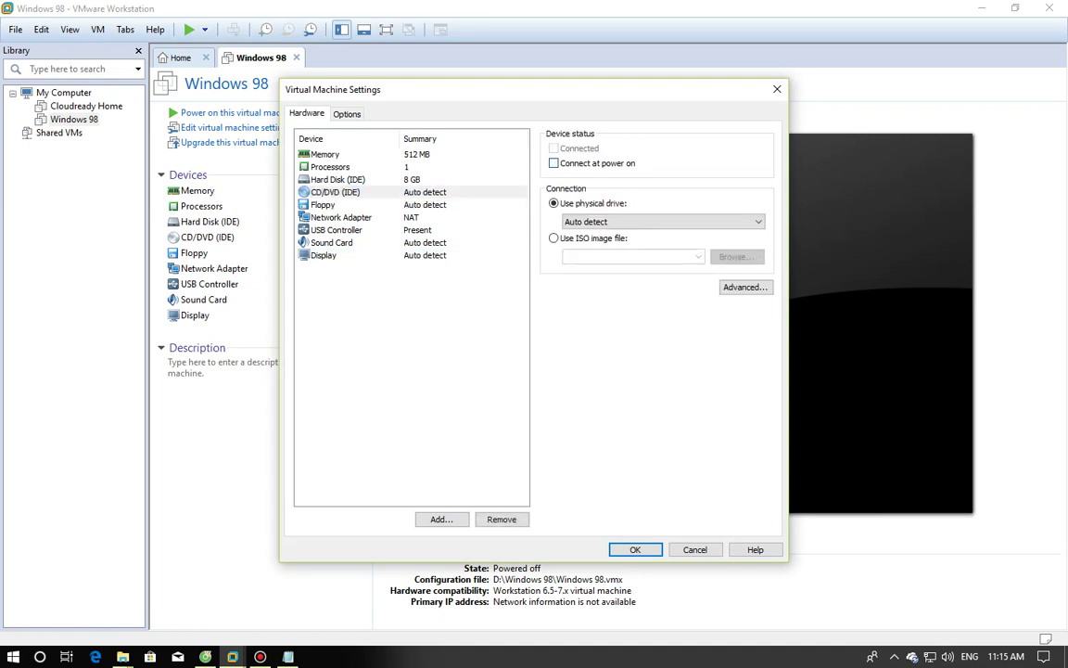
left_click(338, 180)
left_click(331, 167)
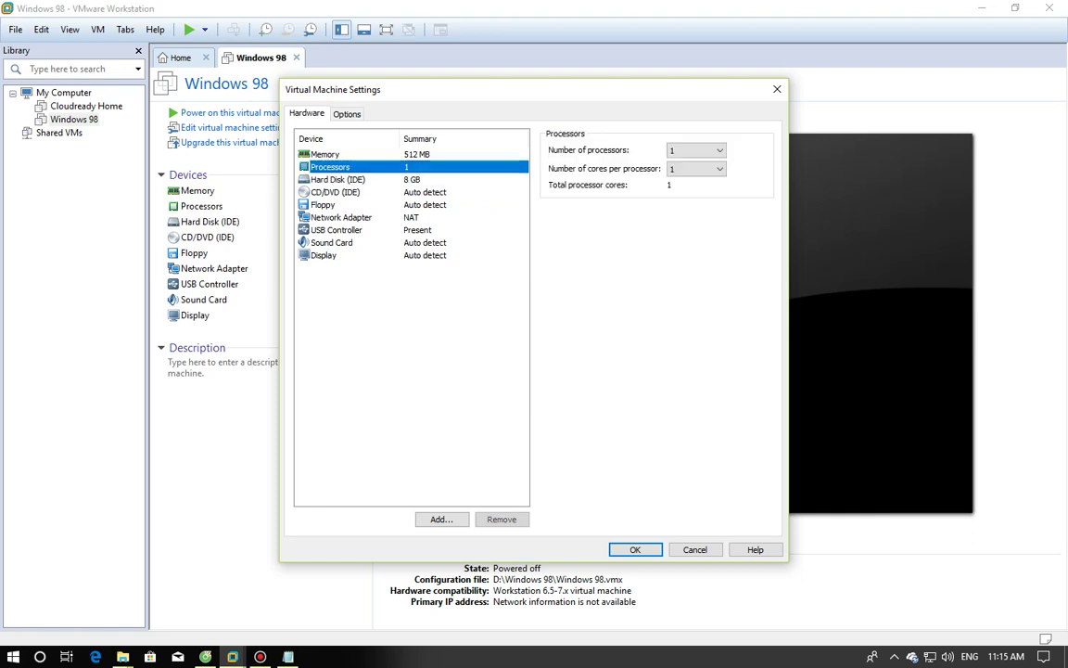
key("Tab")
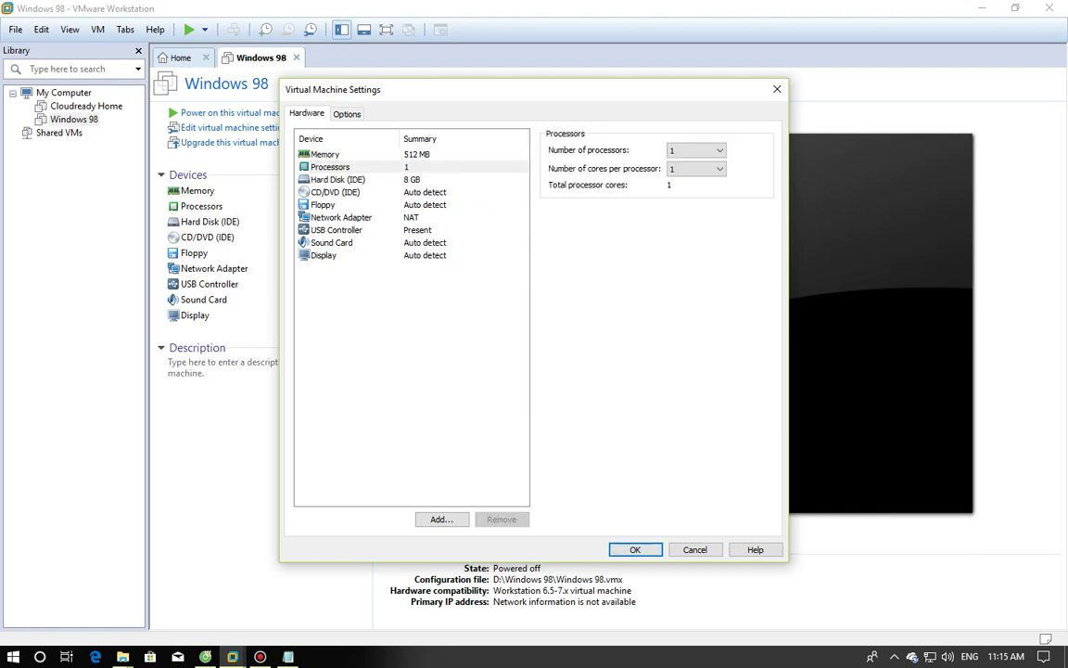
left_click(635, 549)
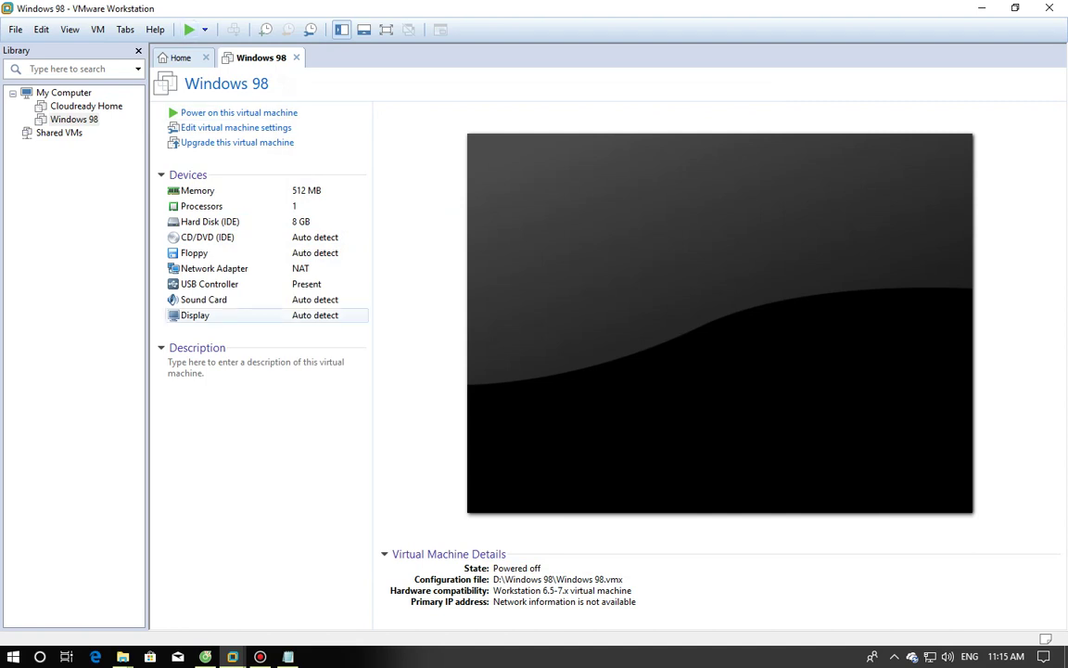
Add the line "Giờ hãy khởi động máy tính ảo và nhấn nút I copied It" to the Notepad notes.
left_click(287, 656)
type("Giờ hãy")
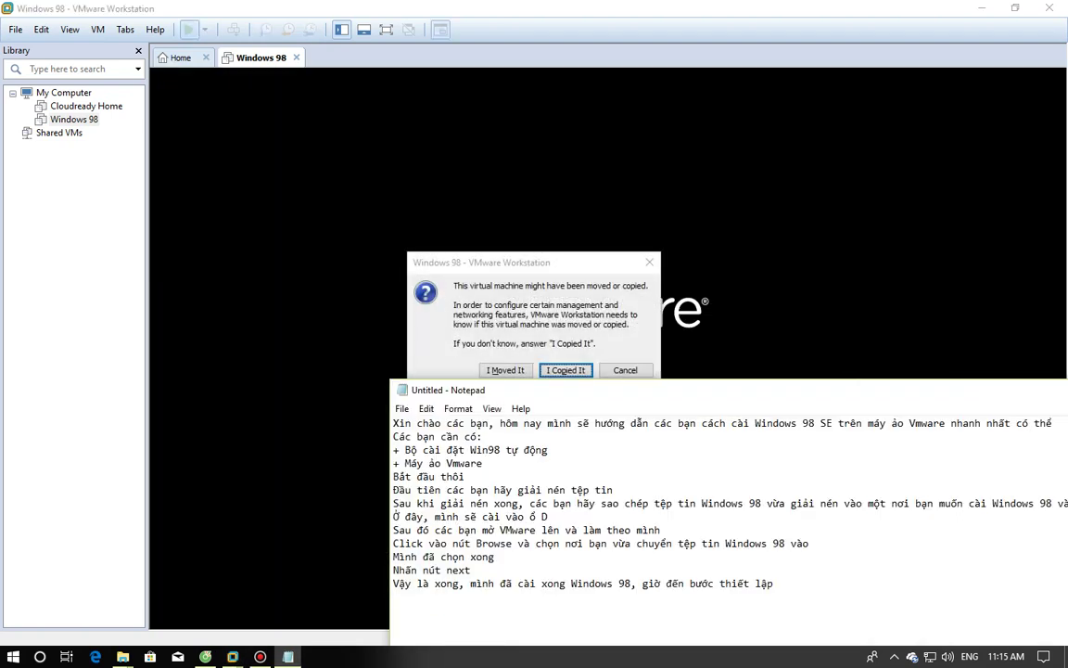
type(" khởi do")
type("ộng máy t")
type("ín")
type("h ảo và nha")
type("n nút I ")
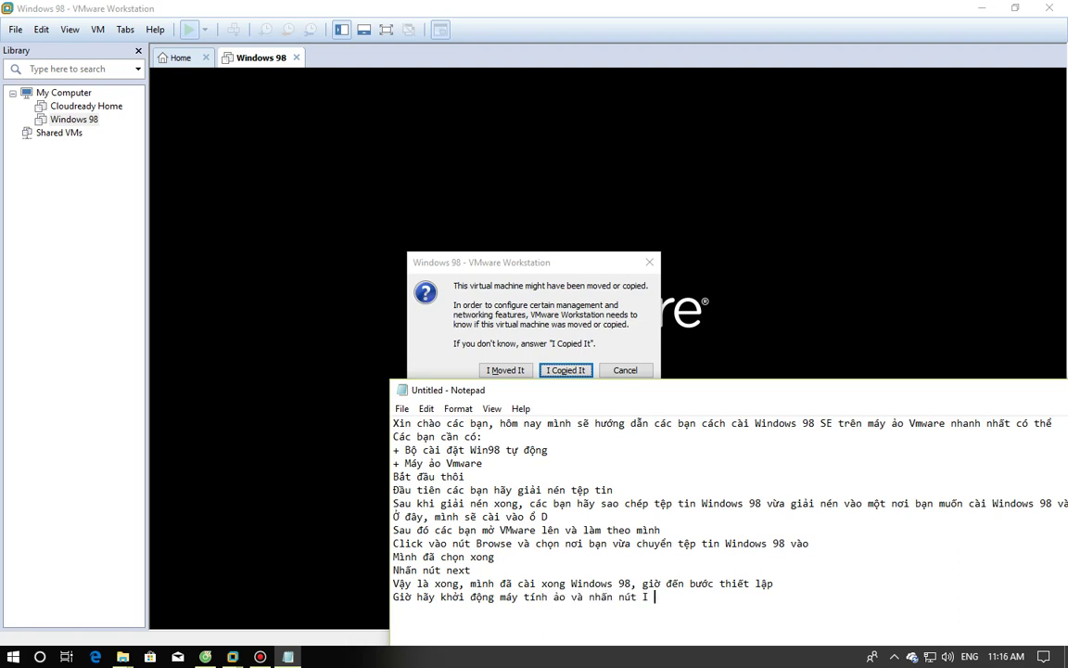
type("copied It")
Return to VMware, declare that the virtual machine was copied, and dismiss the removable devices hint.
left_click(547, 325)
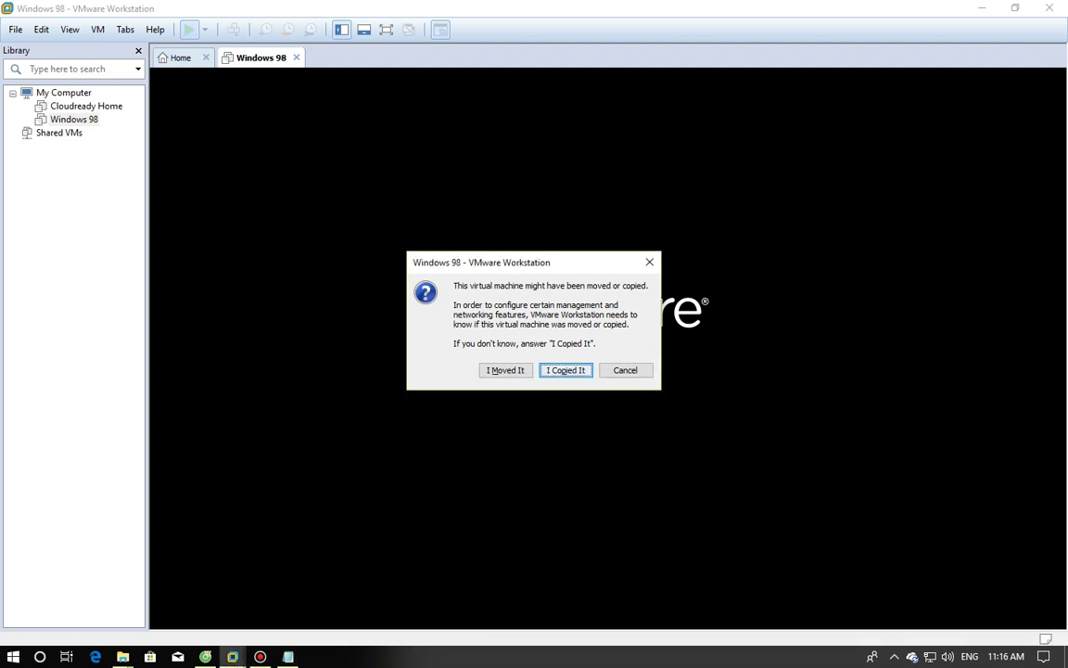
left_click(566, 370)
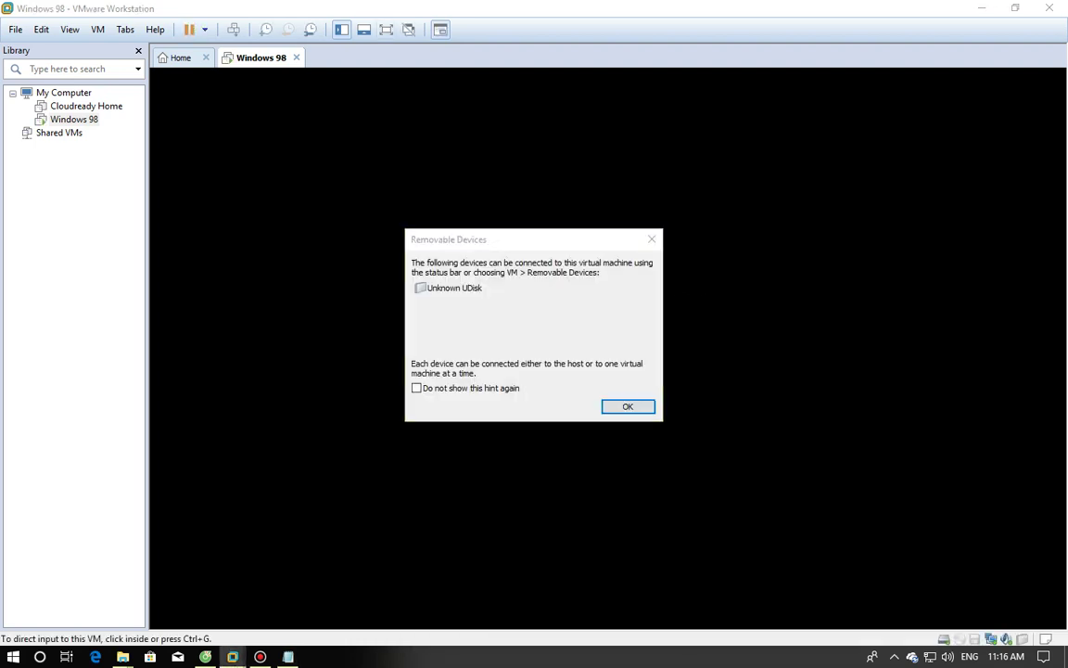
left_click(628, 406)
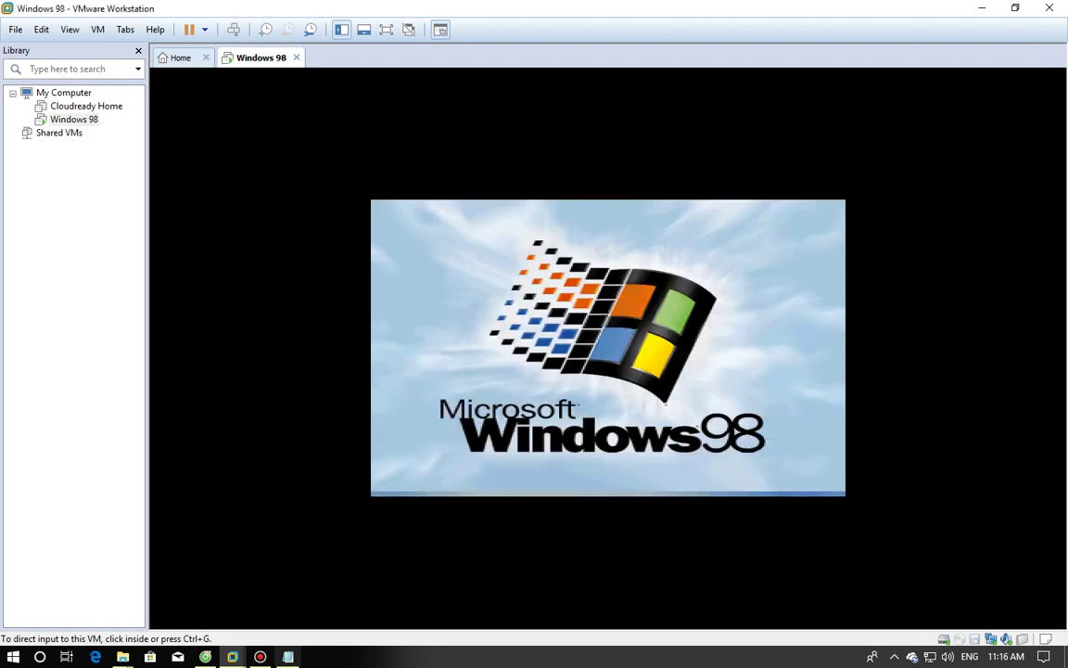
Add the Notepad lines "Máy tính đang khởi động, quá trình khởi động mất vào phút!!!" and "Xong rồi".
left_click(288, 656)
key("Return")
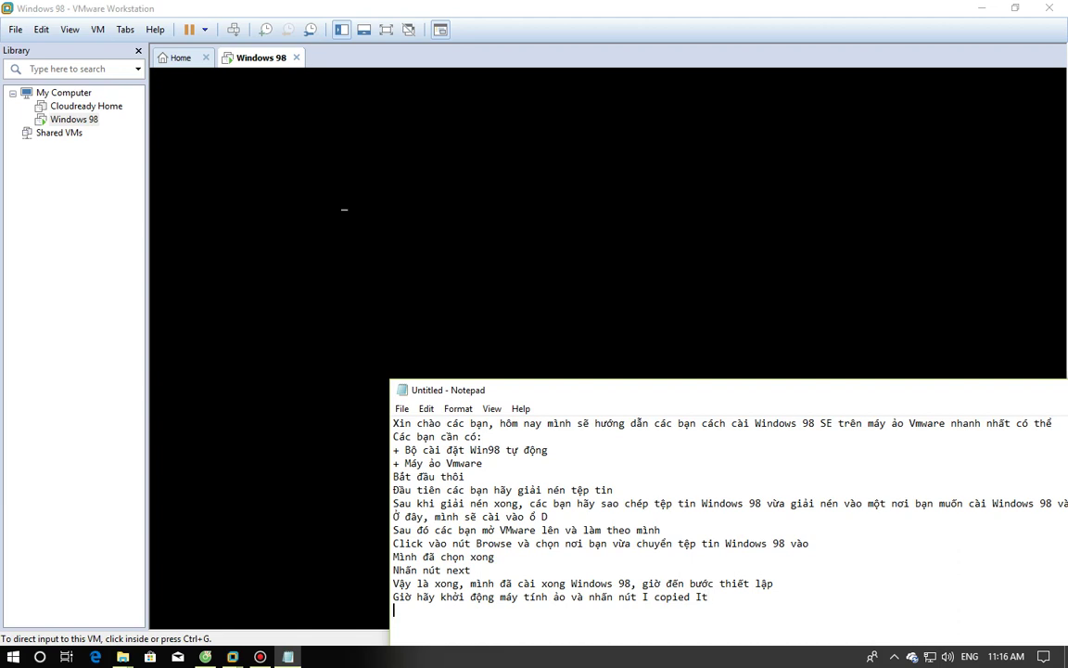
type("Máy tính đang khởi động, quá trình khoiwrd")
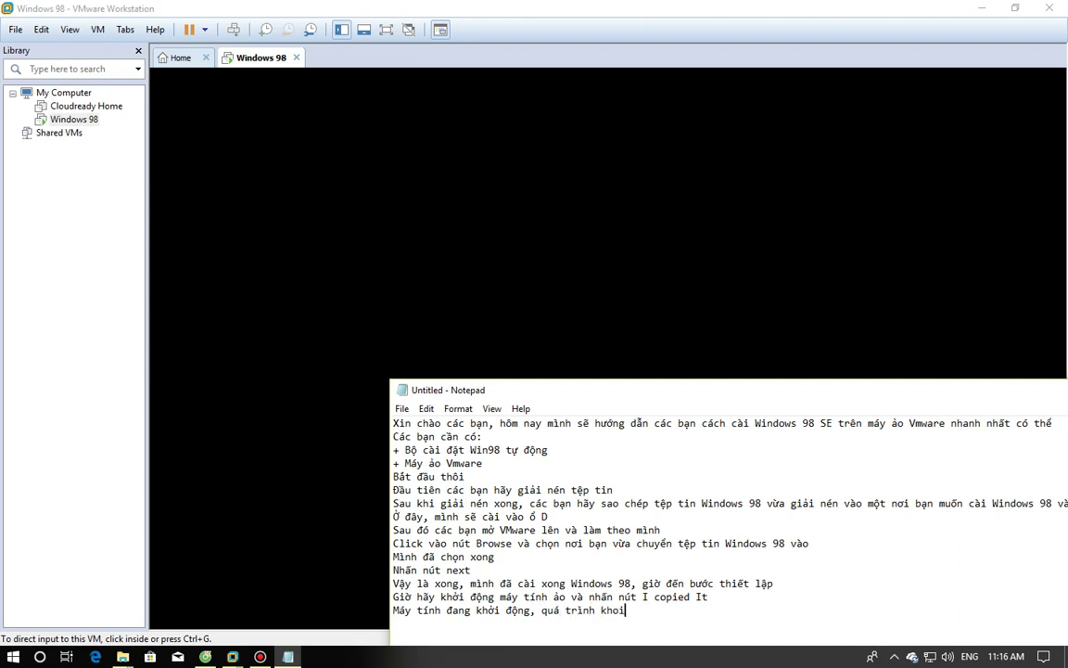
key("BackSpace")
key("BackSpace")
key("BackSpace")
key("BackSpace")
key("BackSpace")
key("BackSpace")
key("BackSpace")
type("khoiwrd o")
key("BackSpace")
key("BackSpace")
key("BackSpace")
key("BackSpace")
key("BackSpace")
key("BackSpace")
key("BackSpace")
key("BackSpace")
key("BackSpace")
type("khởi động mất vào phút!!! ")
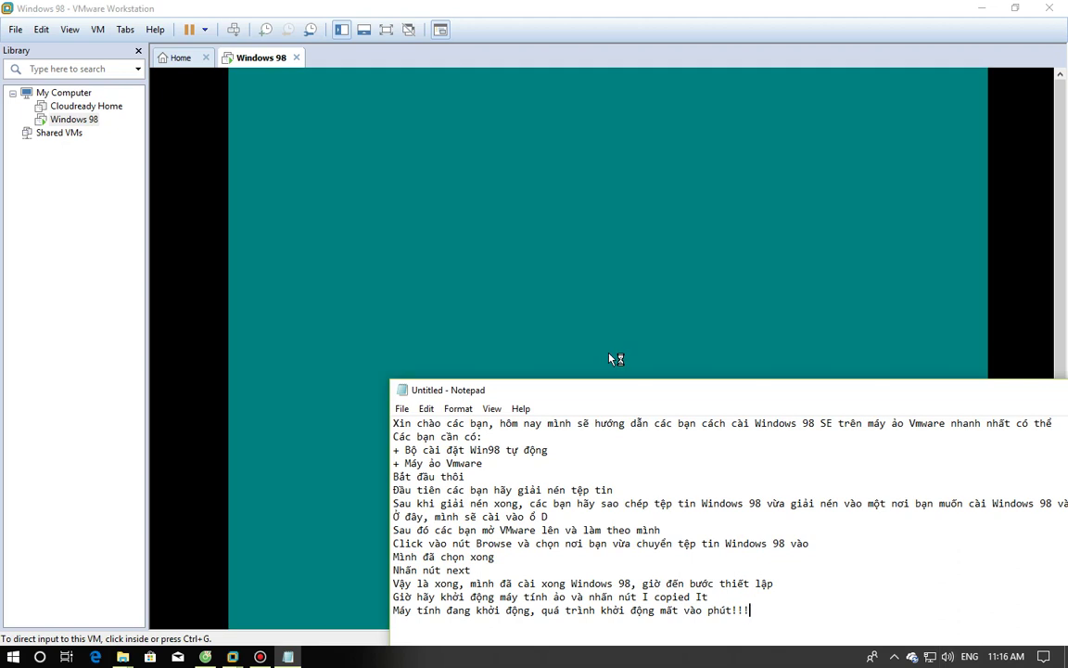
type("Xong rồ")
Show the Windows 98 machine full screen and log on with the user's name and a blank password.
left_click(615, 359)
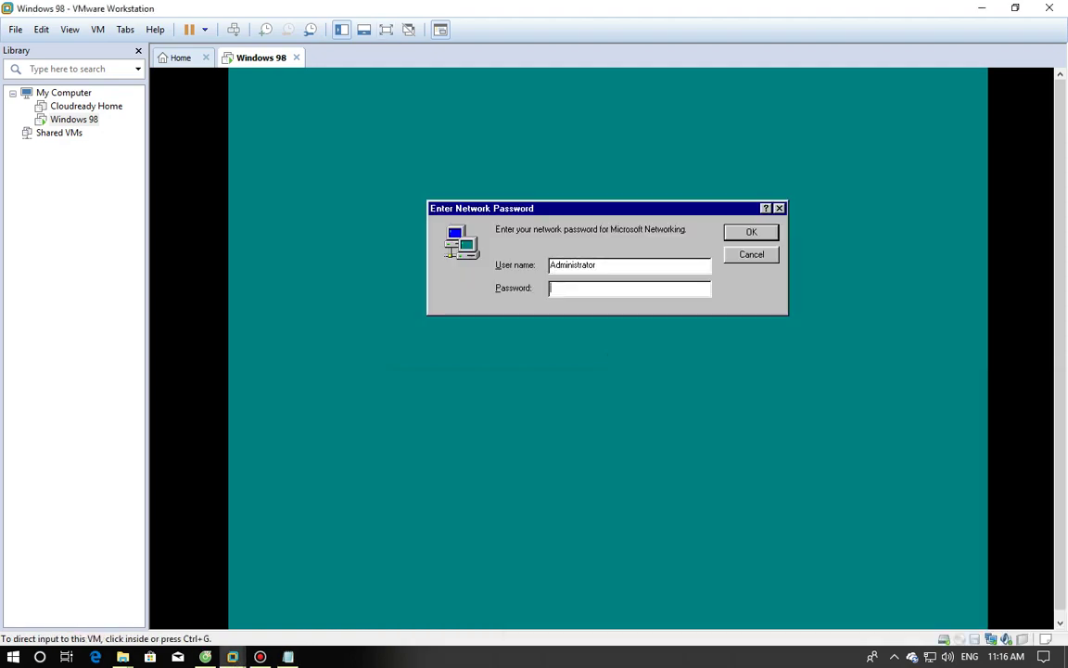
key("ctrl+alt+Return")
key("shift+Home")
type("Anh dz")
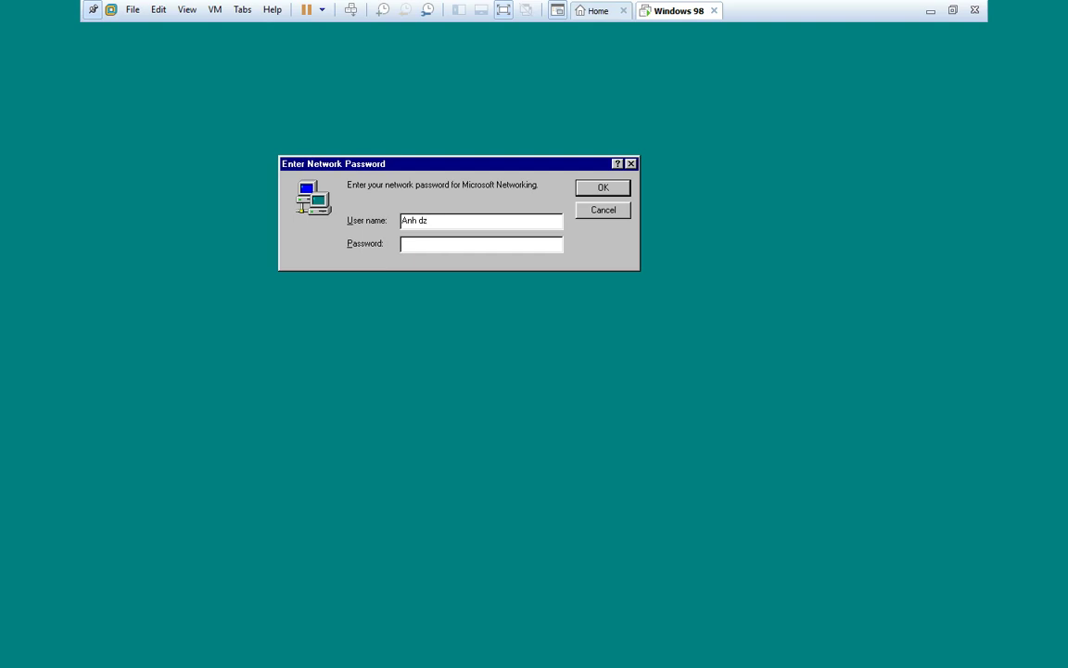
key("Return")
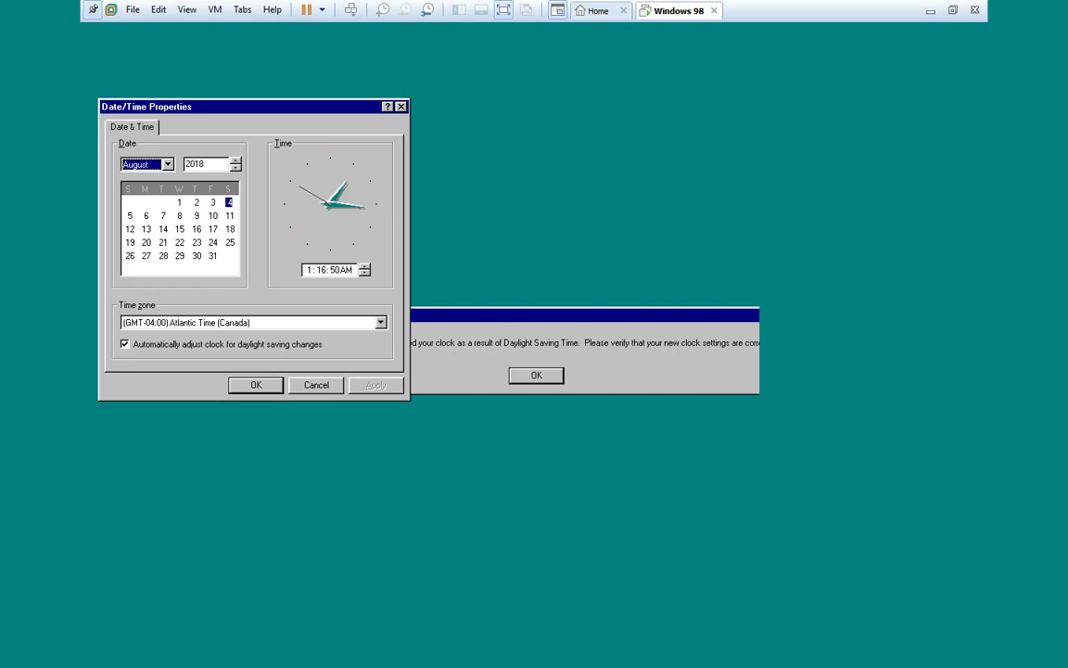
Set the Windows 98 time zone to (GMT+07:00) Bangkok, Hanoi, Jakarta.
left_click(255, 323)
scroll(255, 384, "down", 5)
scroll(251, 403, "down", 8)
scroll(250, 403, "up", 4)
scroll(241, 410, "up", 2)
left_click(241, 421)
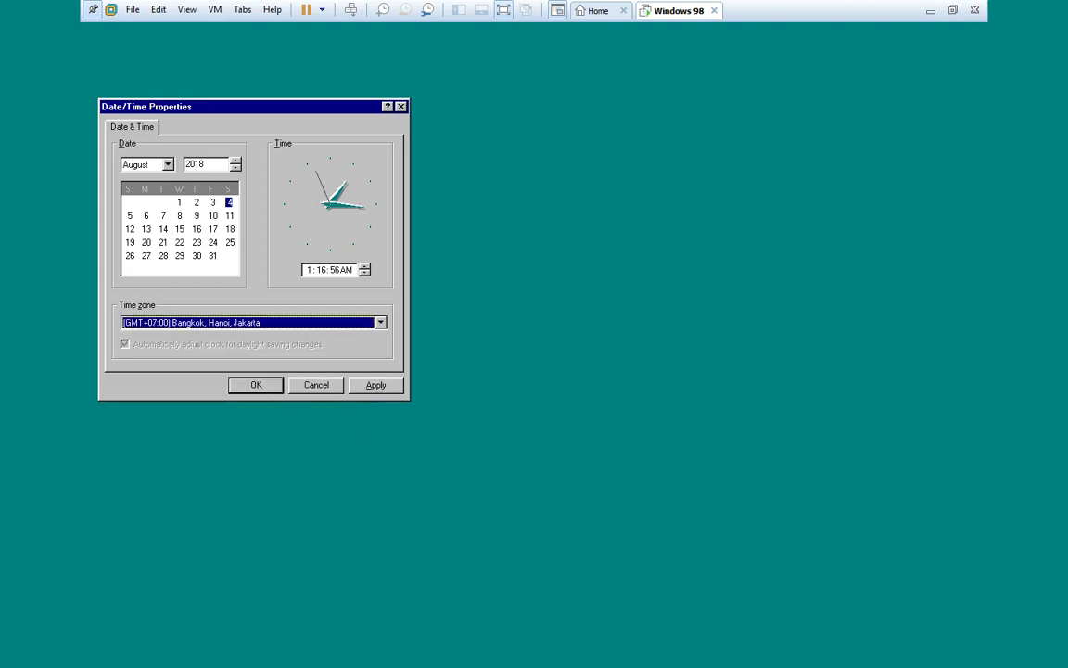
Leave full screen and extend the last Notepad line to read "Xong rồi, chọn giờ".
key("ctrl+alt+Return")
left_click(288, 656)
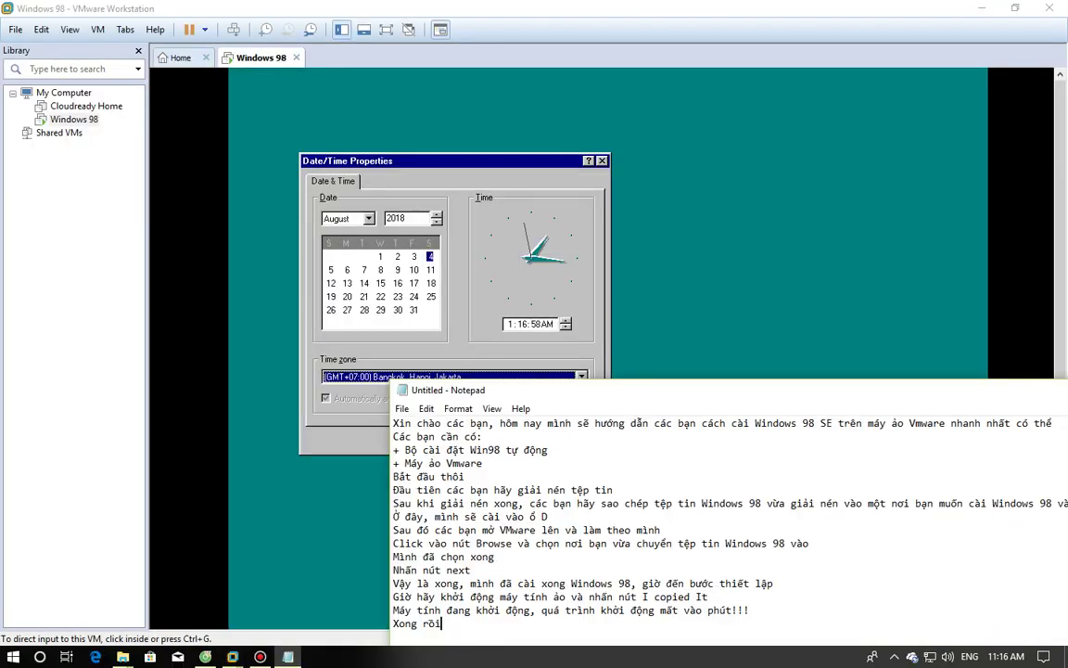
type("họn giờ")
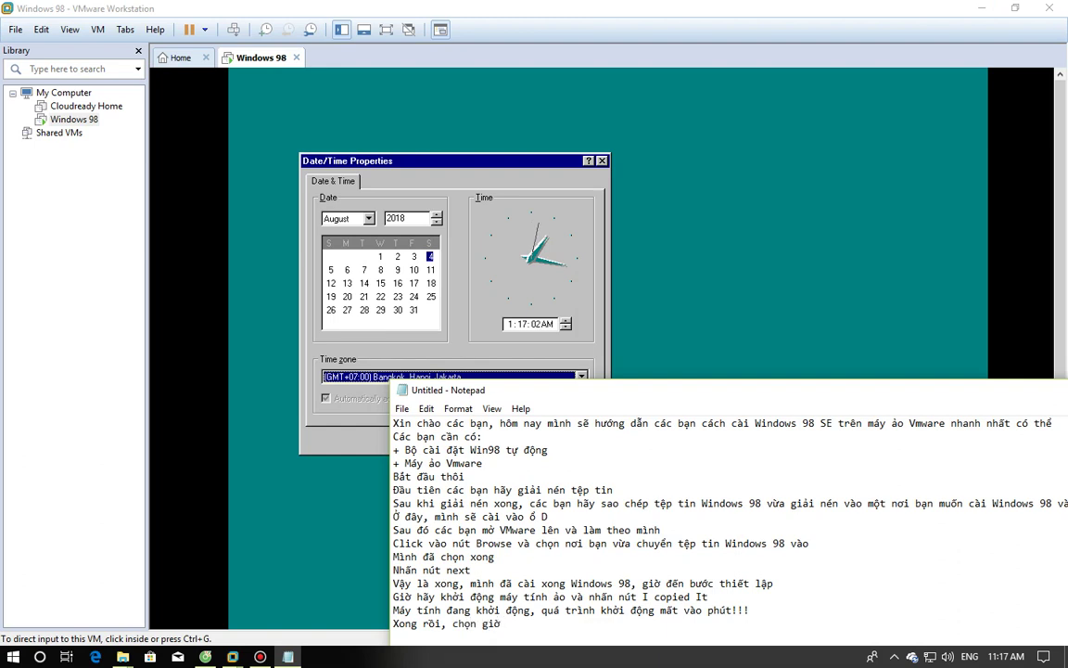
Apply and close the Windows 98 date and time settings, and return the virtual machine to full screen.
key("alt+Tab")
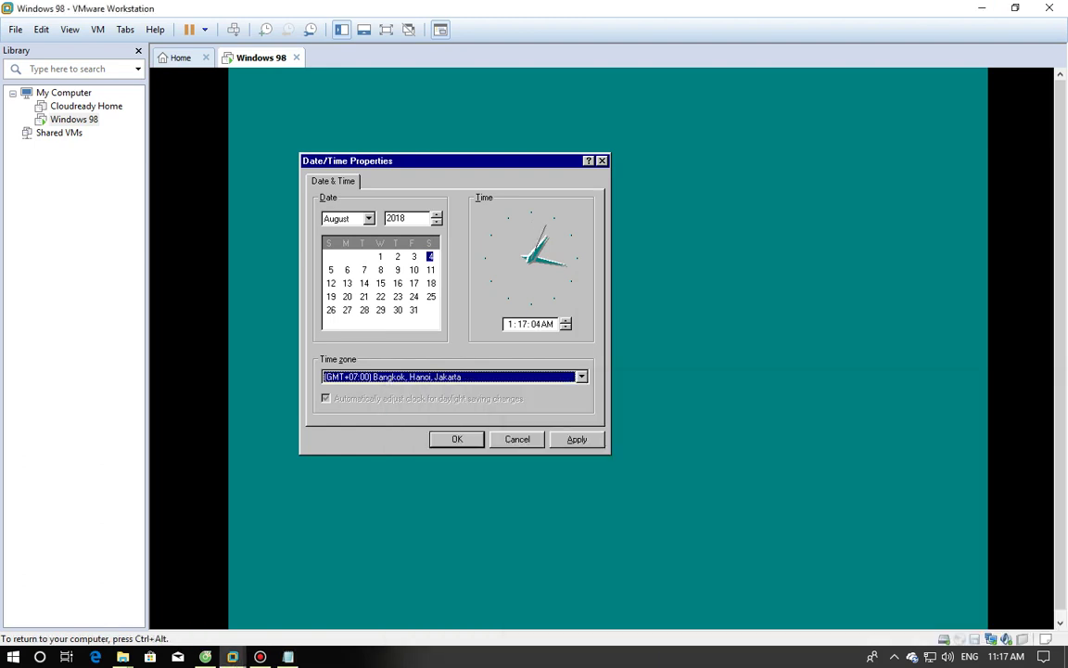
left_click(577, 439)
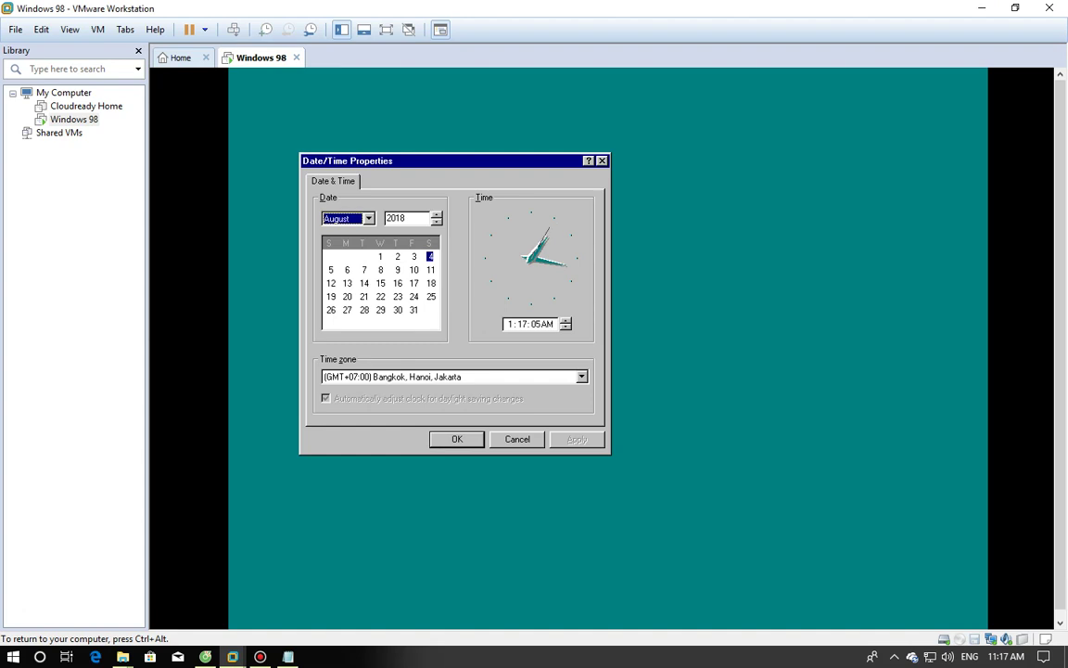
left_click(457, 439)
key("ctrl+alt")
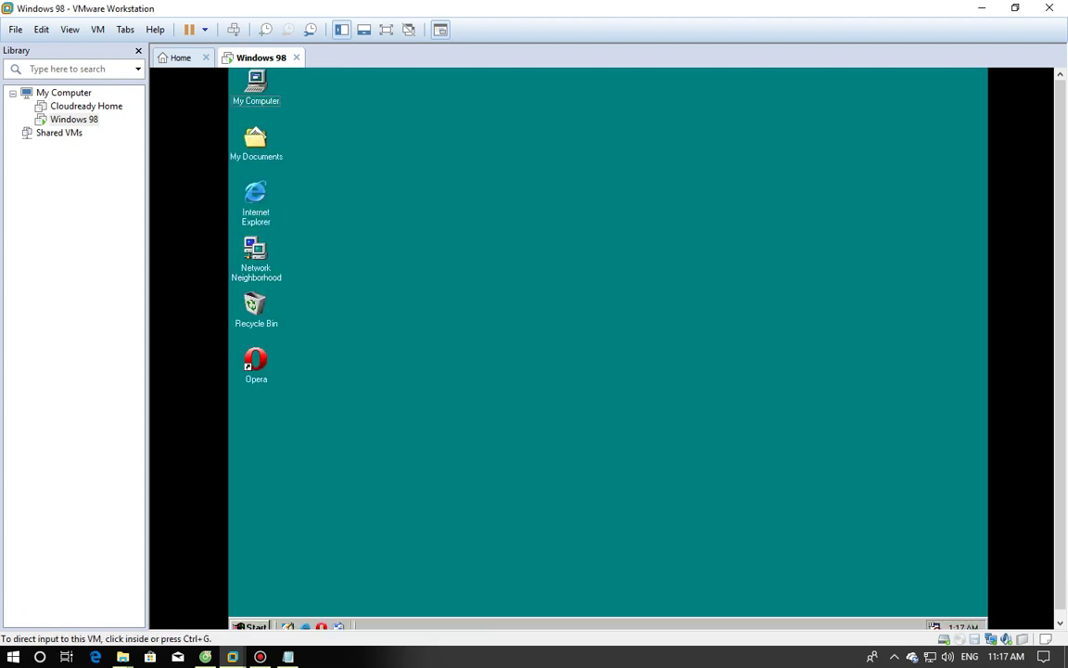
left_click(386, 30)
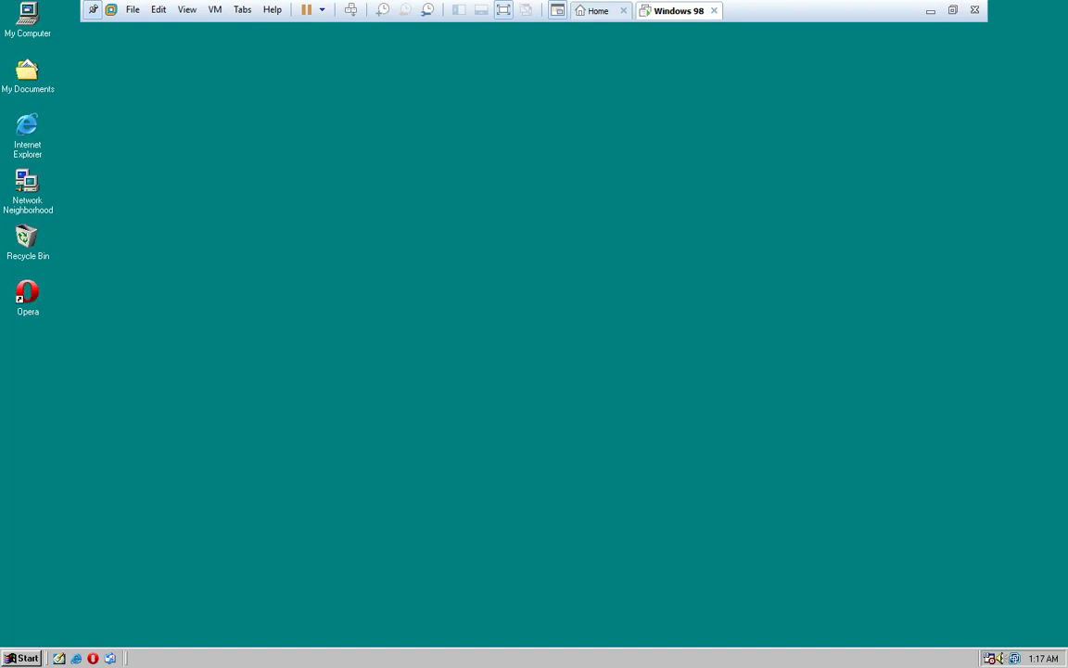
Open the Windows 98 Control Panel and bring its last items into view.
key("ctrl+Escape")
key("Up")
key("Up")
key("Up")
key("Up")
key("Up")
key("Up")
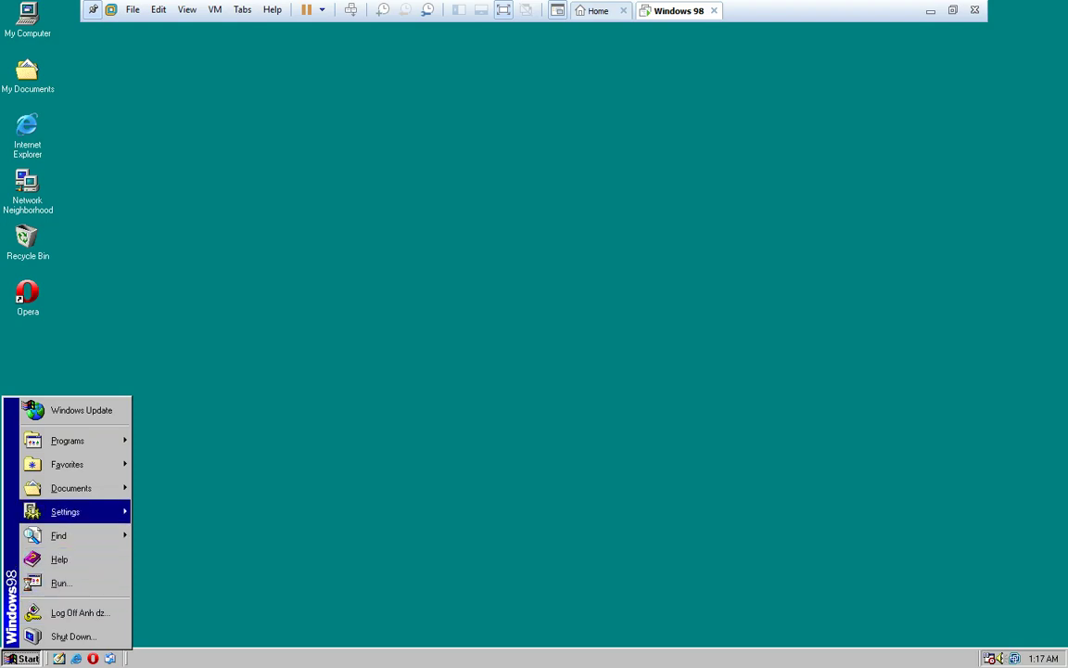
key("Right")
key("Return")
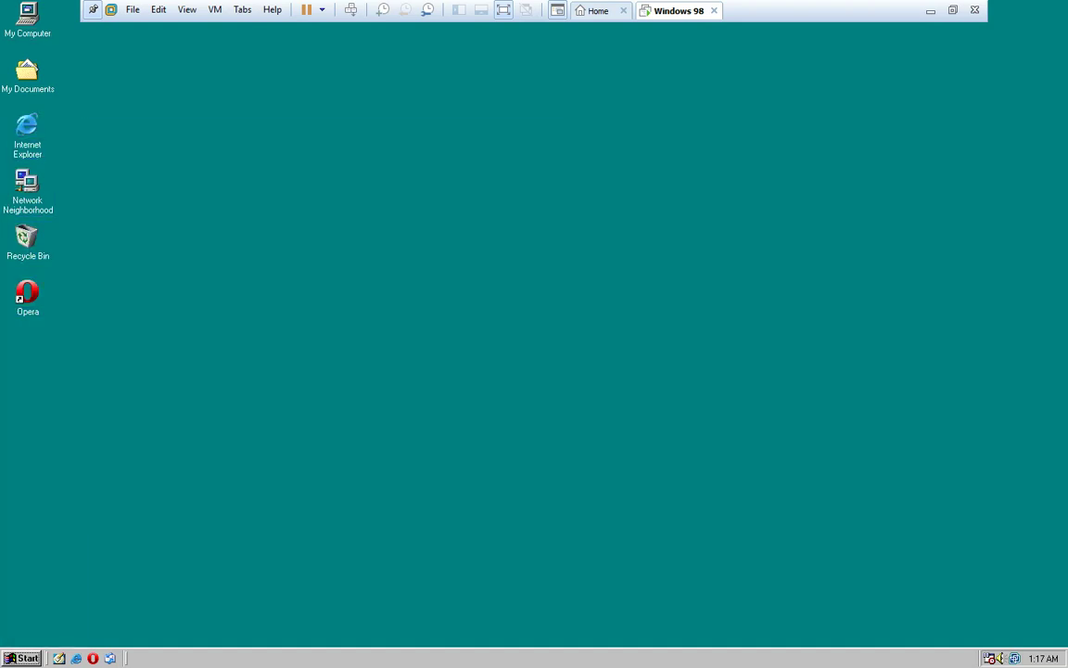
key("super")
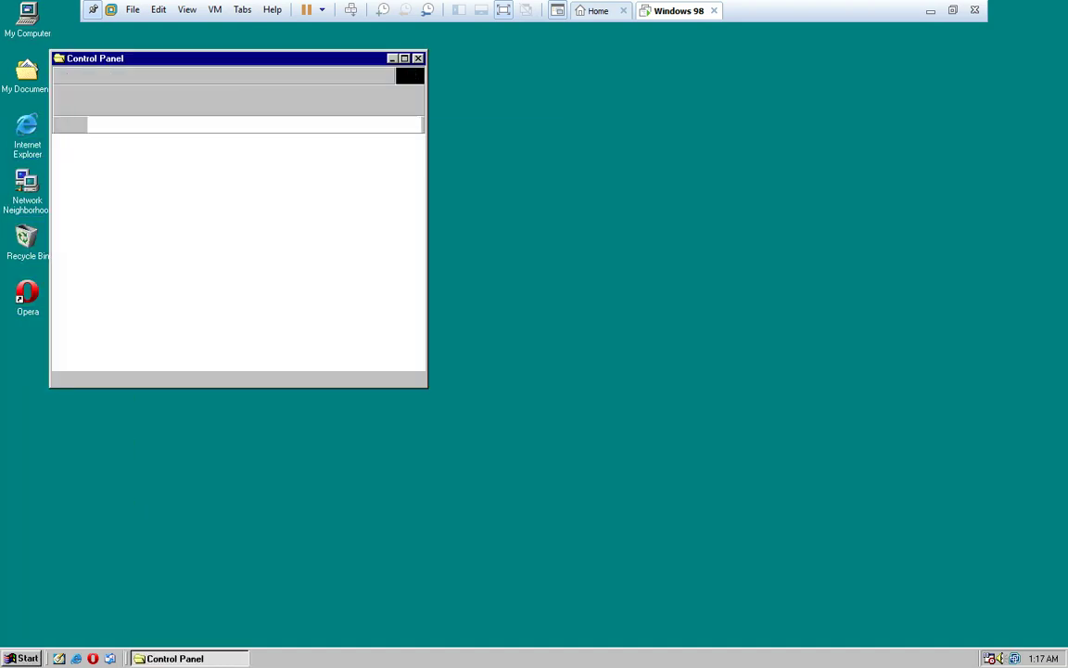
scroll(248, 252, "down", 2)
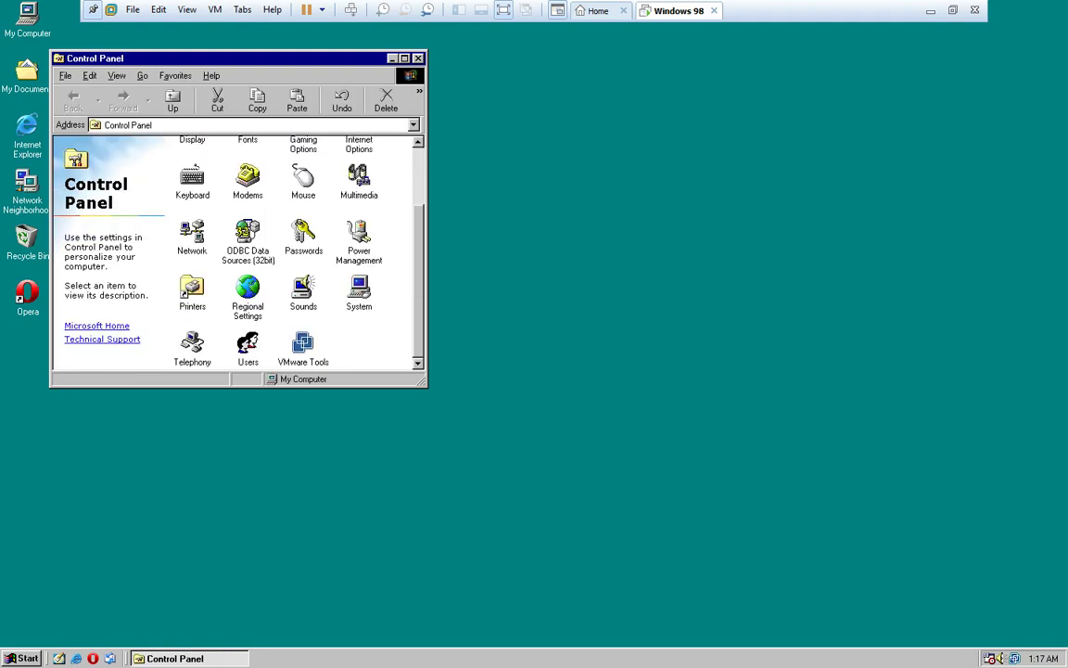
Open the Windows 98 sound settings and assign the Logoff sound to the Exit Windows event.
double_click(304, 289)
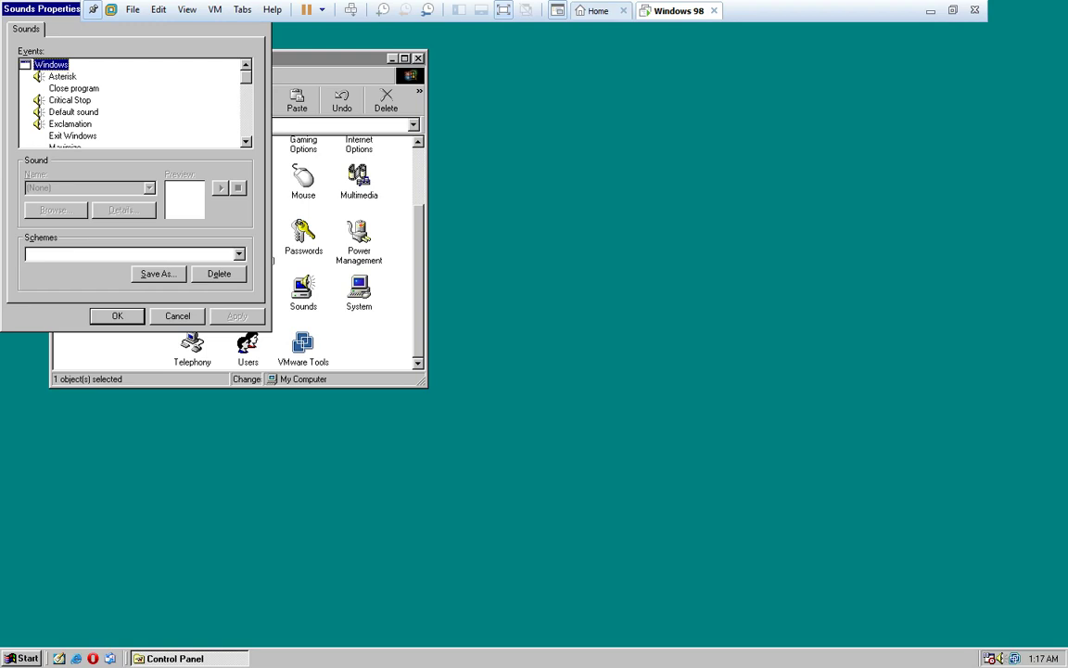
left_click(72, 136)
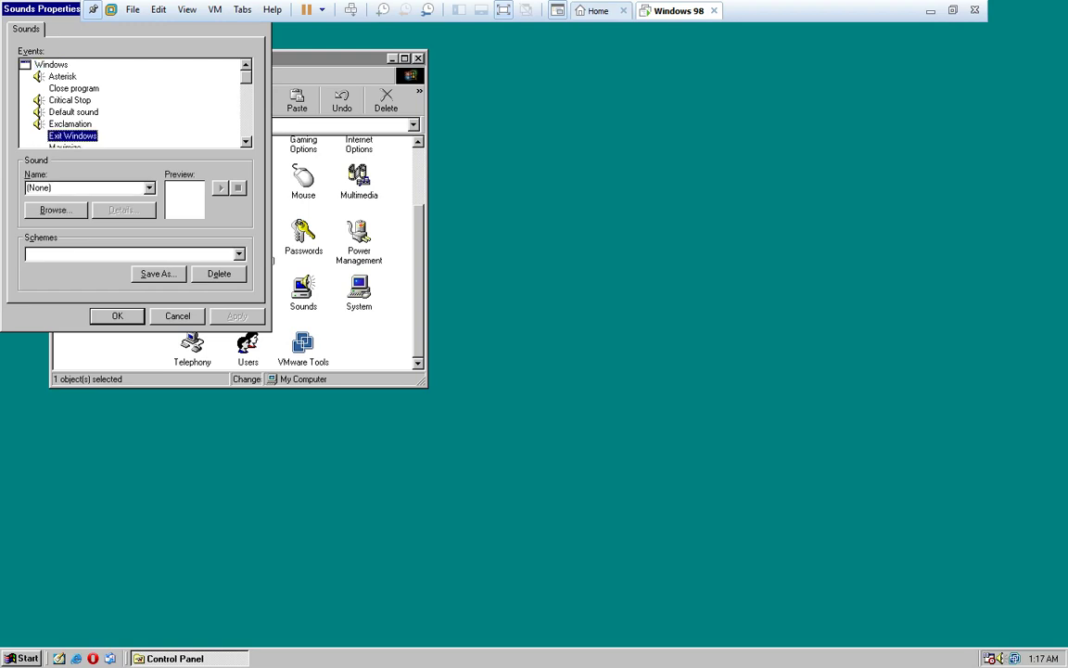
left_click(149, 188)
key("Down")
key("Return")
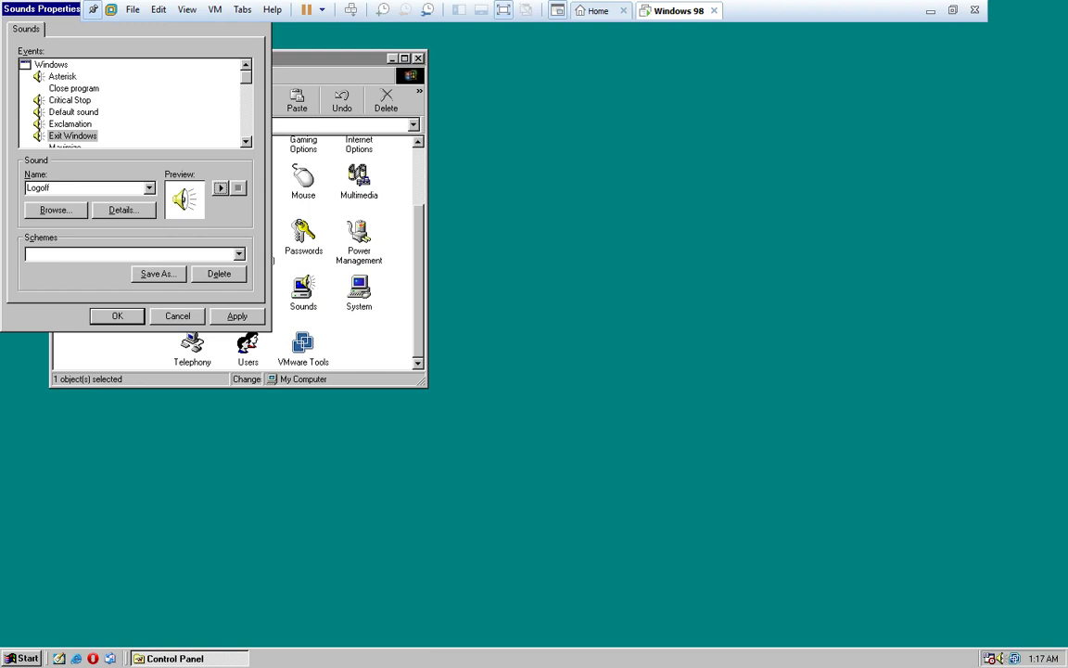
Assign the Chord sound to the Program error event.
left_click(73, 88)
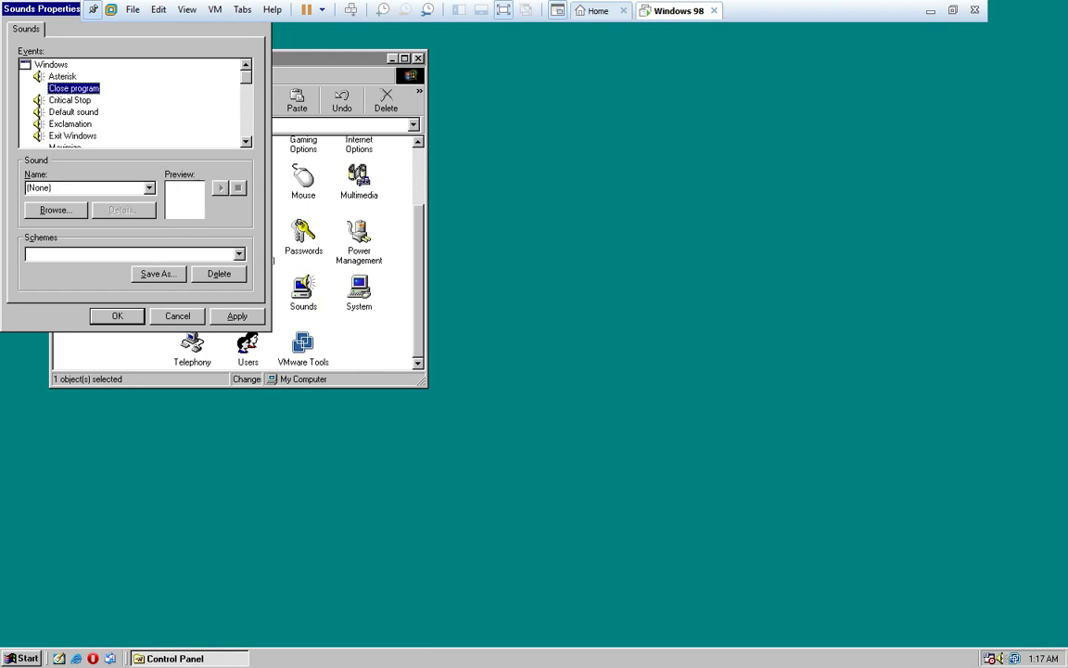
scroll(130, 102, "down", 1)
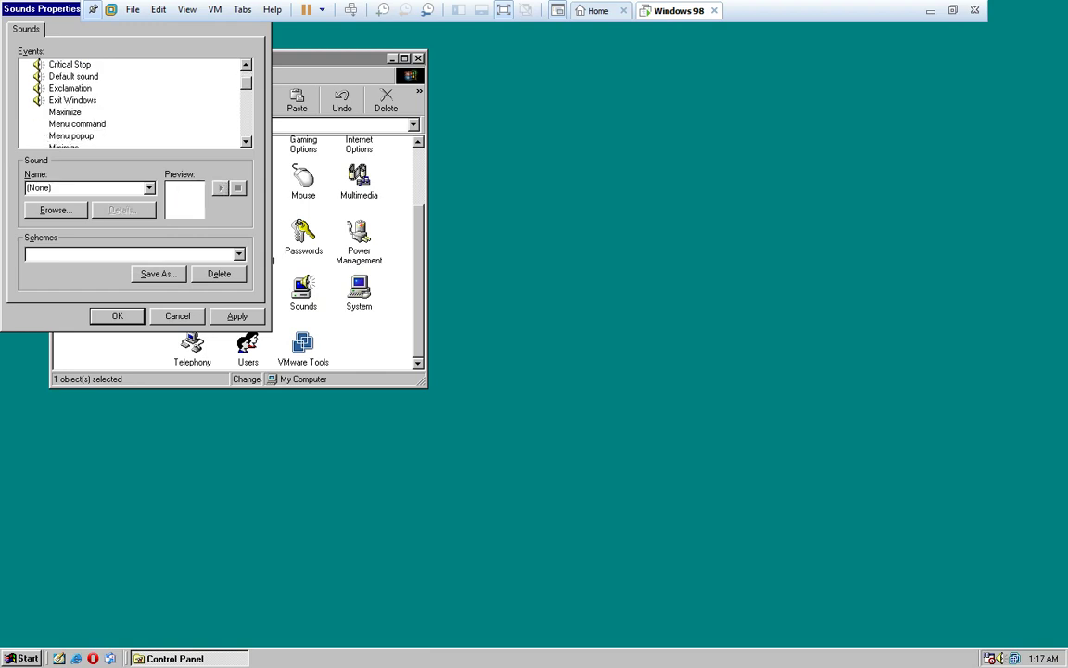
scroll(130, 102, "down", 1)
scroll(130, 102, "down", 2)
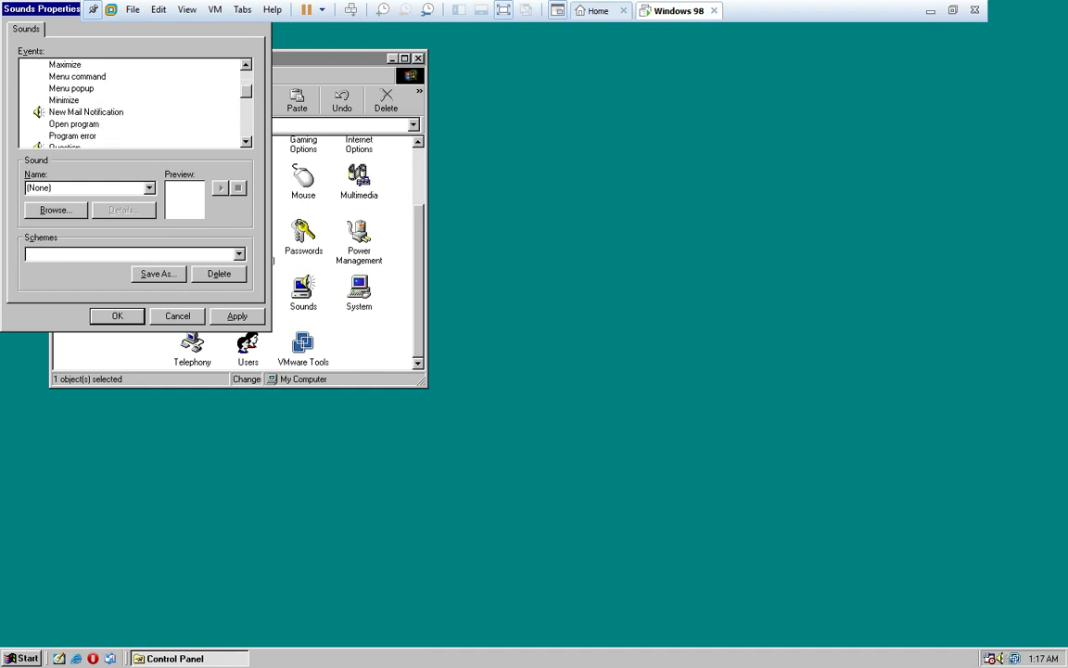
left_click(72, 100)
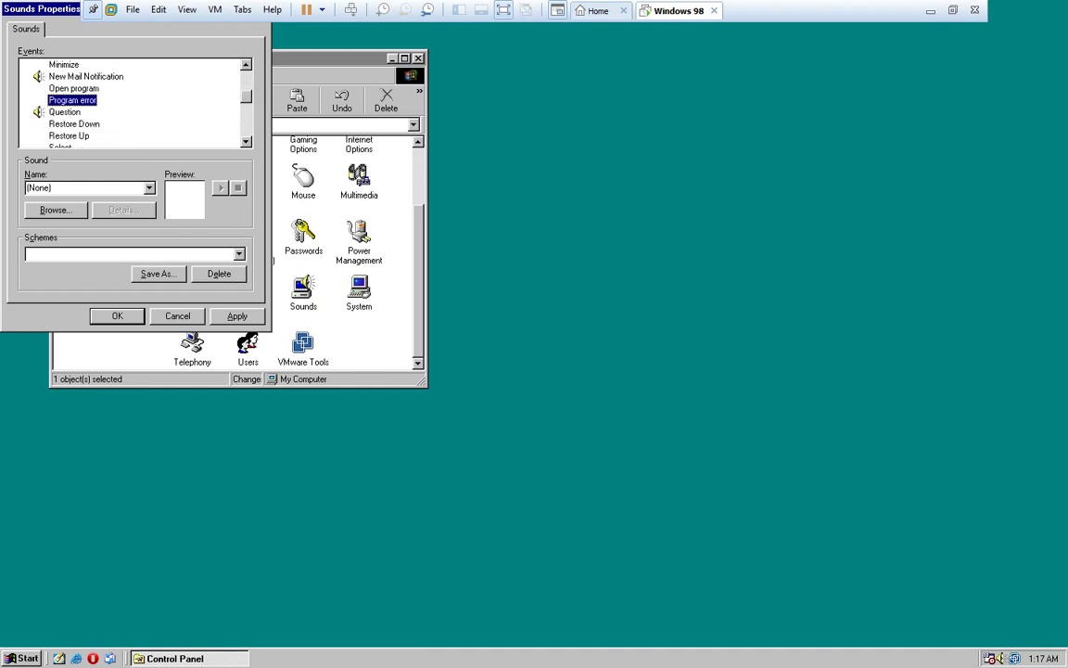
left_click(149, 188)
scroll(79, 219, "down", 1)
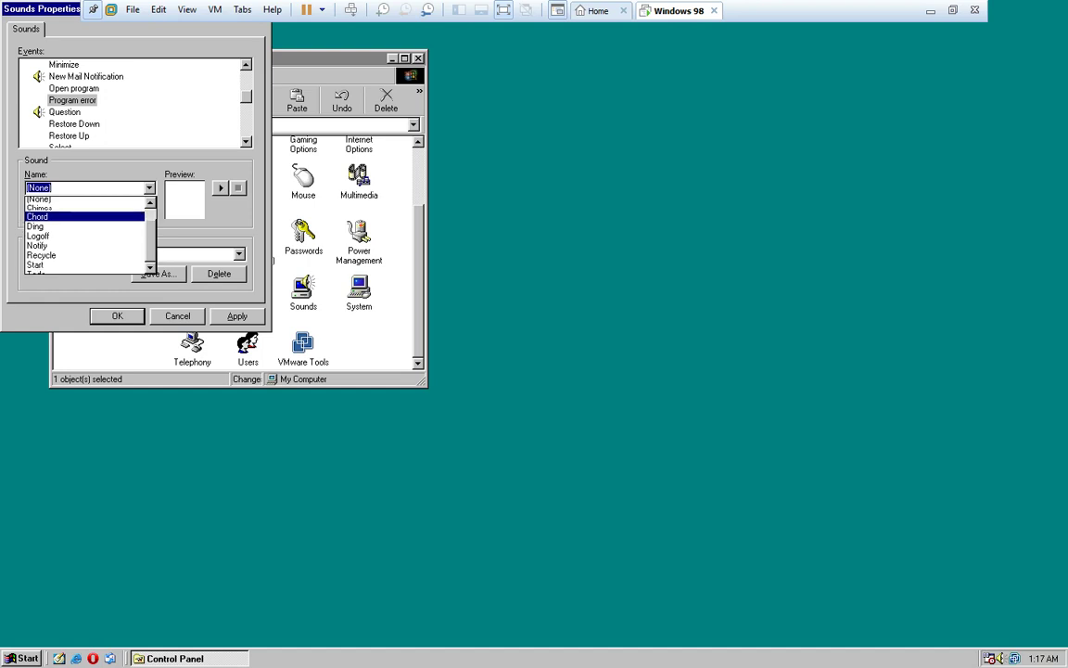
left_click(56, 216)
Preview the sound of the Start Windows event, and apply and close the sound settings.
scroll(130, 102, "down", 3)
scroll(130, 102, "down", 1)
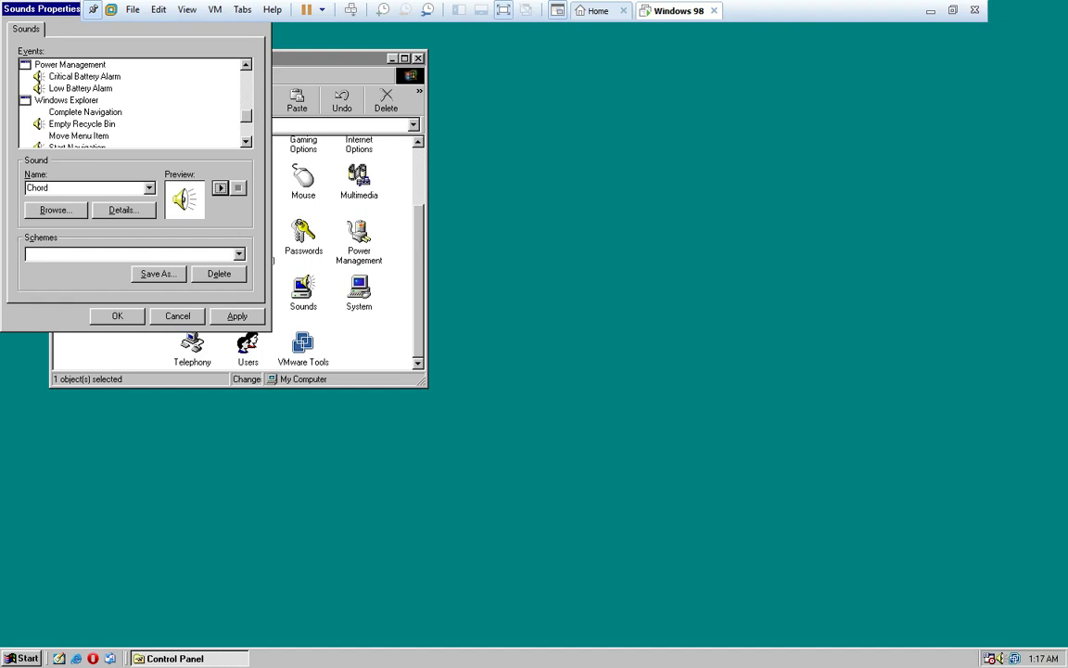
scroll(130, 102, "down", 2)
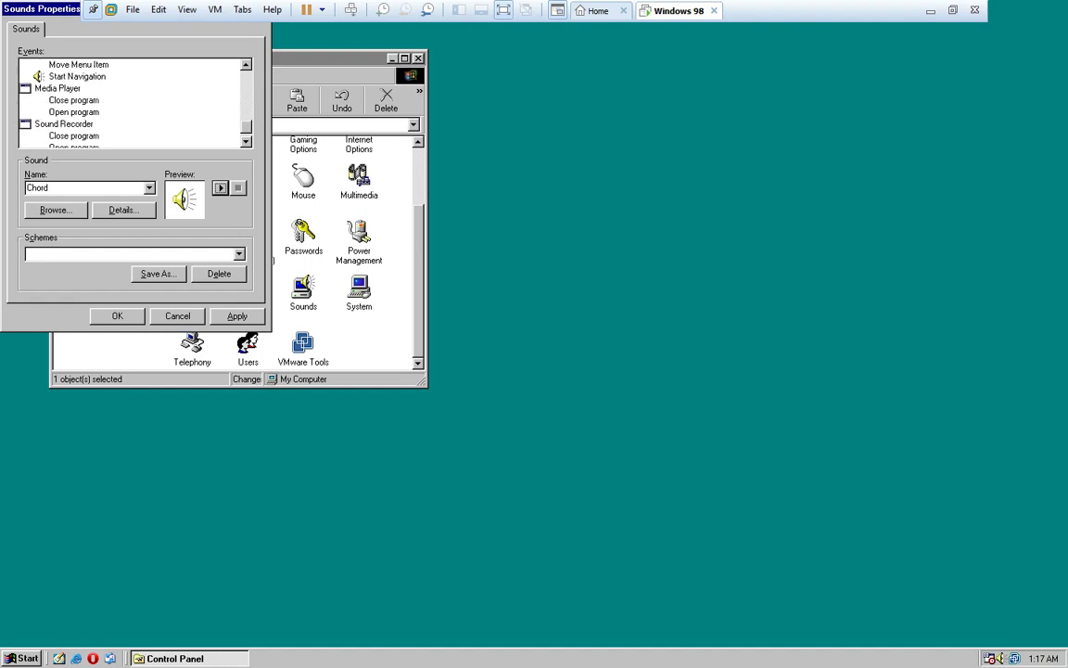
scroll(130, 102, "down", 1)
scroll(130, 102, "up", 1)
scroll(130, 102, "up", 1)
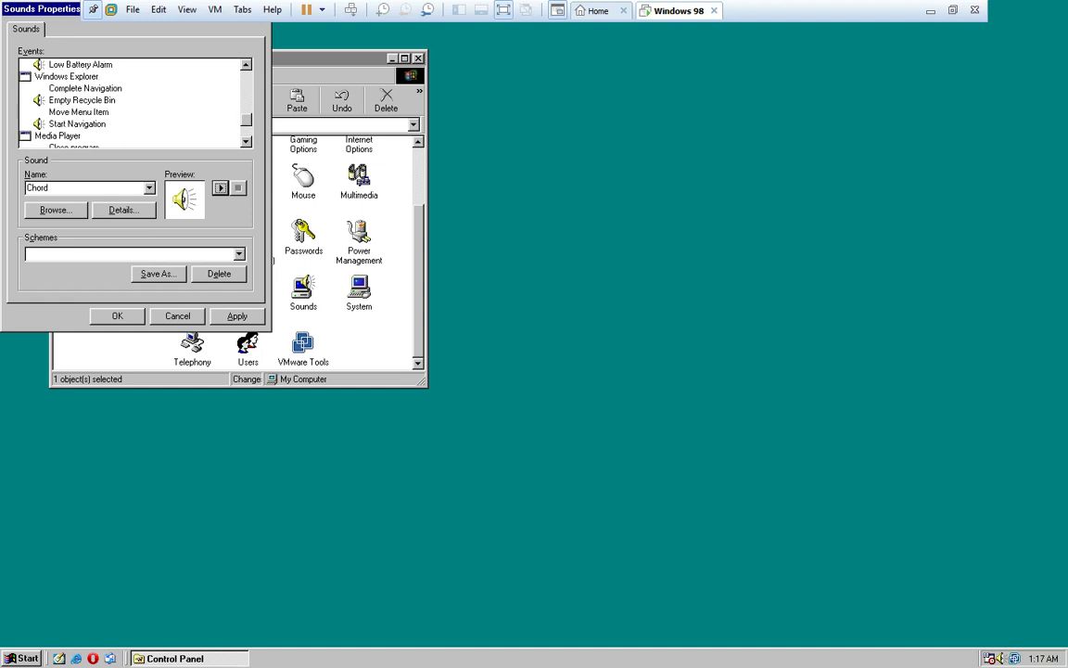
scroll(130, 102, "up", 1)
scroll(130, 102, "up", 2)
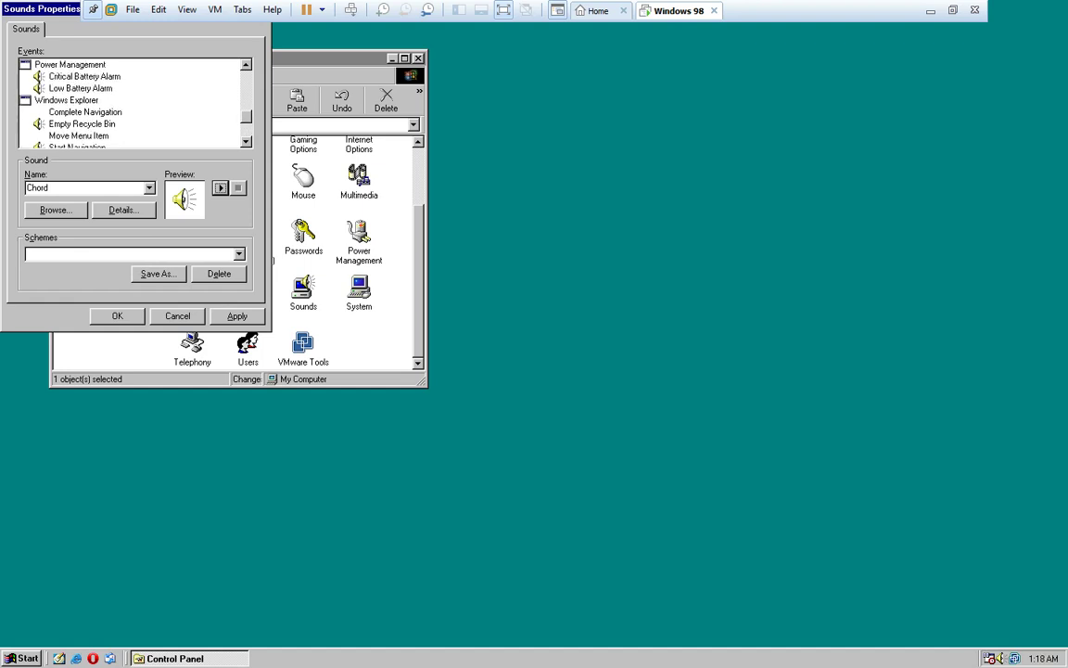
scroll(129, 102, "up", 2)
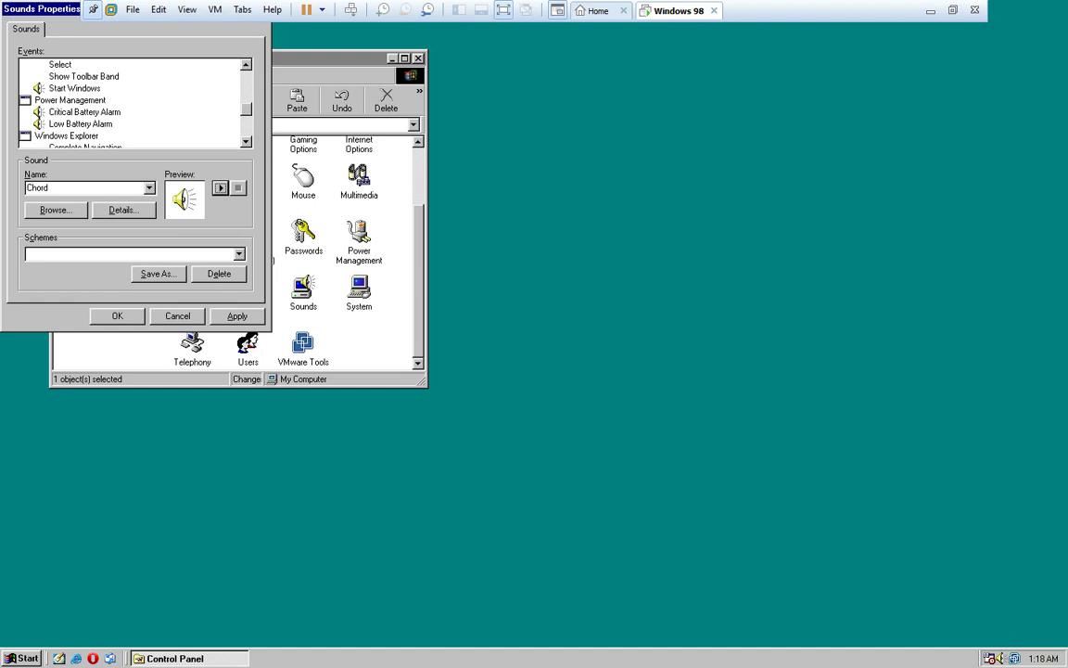
left_click(74, 88)
left_click(219, 188)
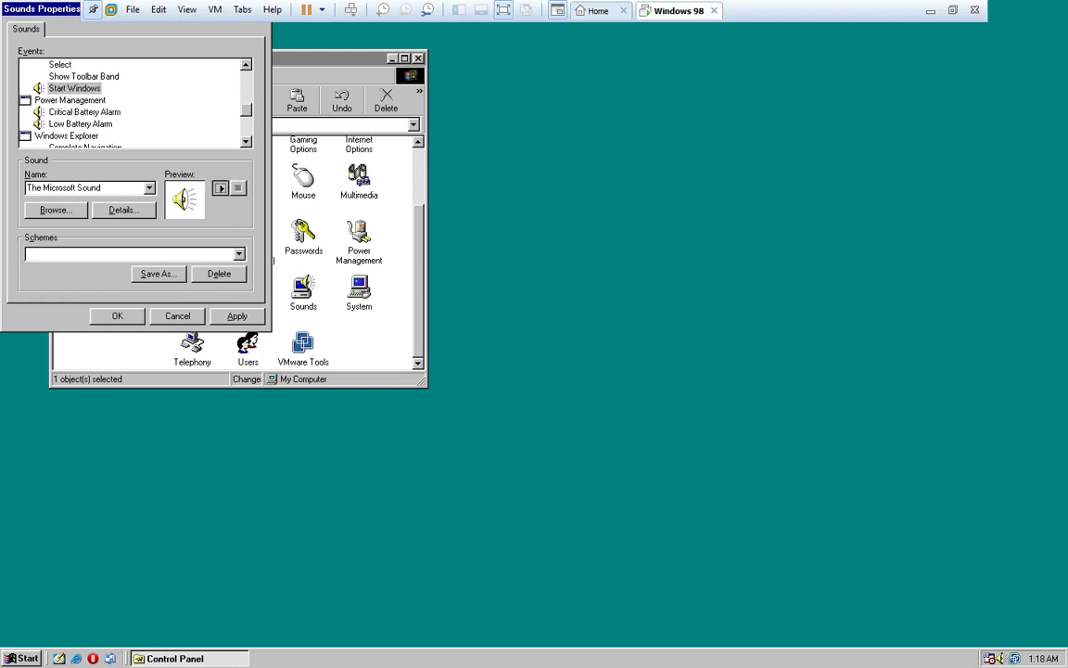
left_click(237, 316)
left_click(117, 316)
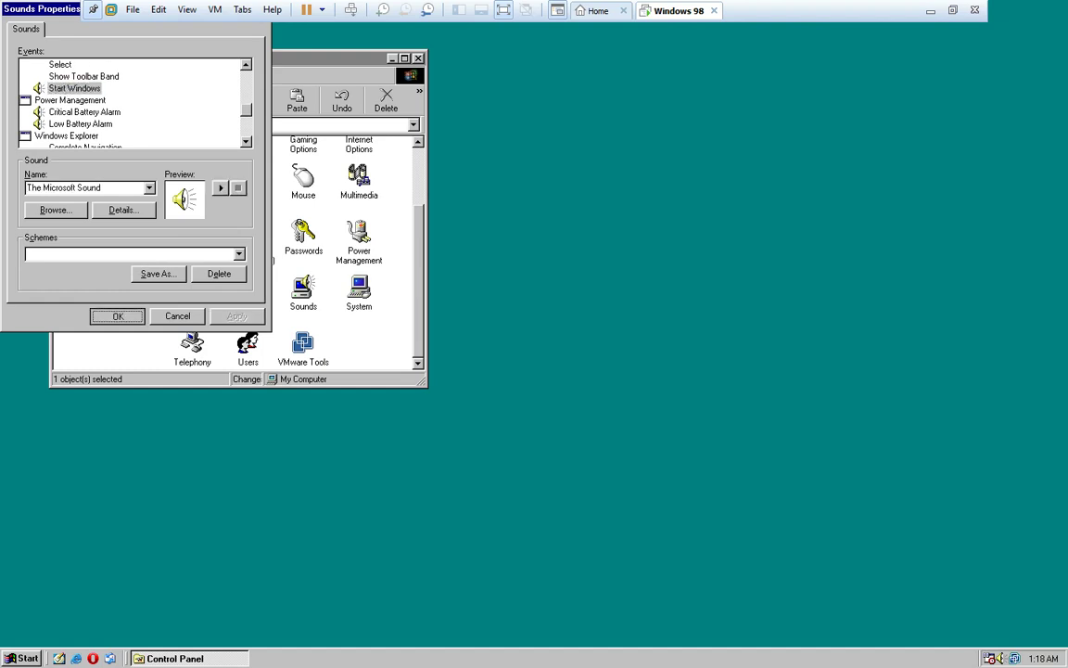
Review the VMware Tools properties, including script events, shared folders and version information, and close them together with the Control Panel.
double_click(303, 346)
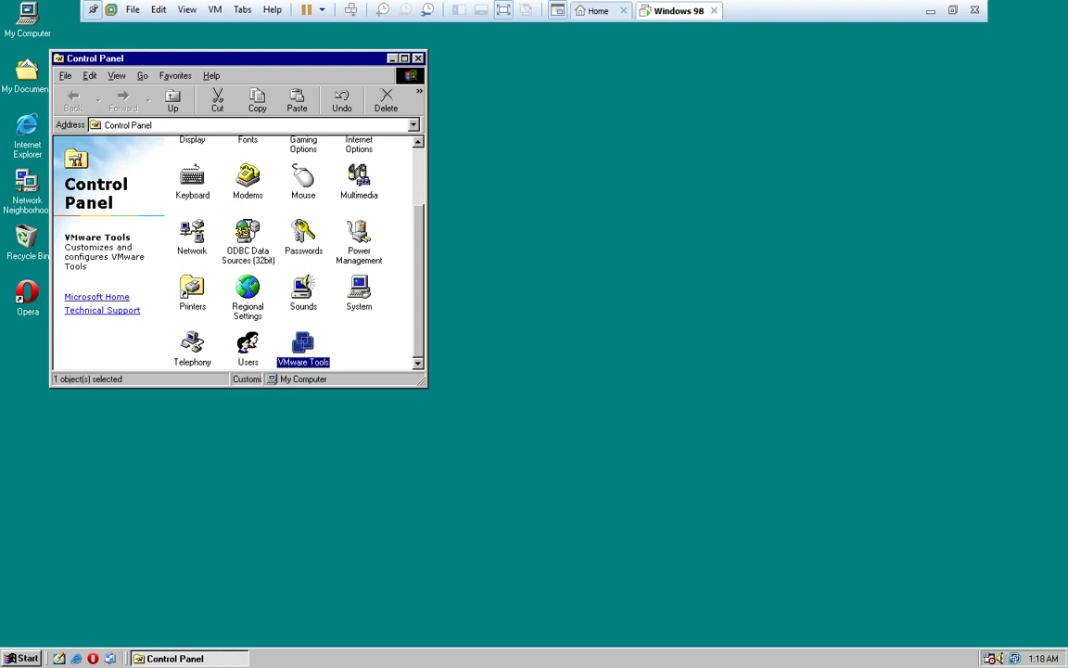
key("space")
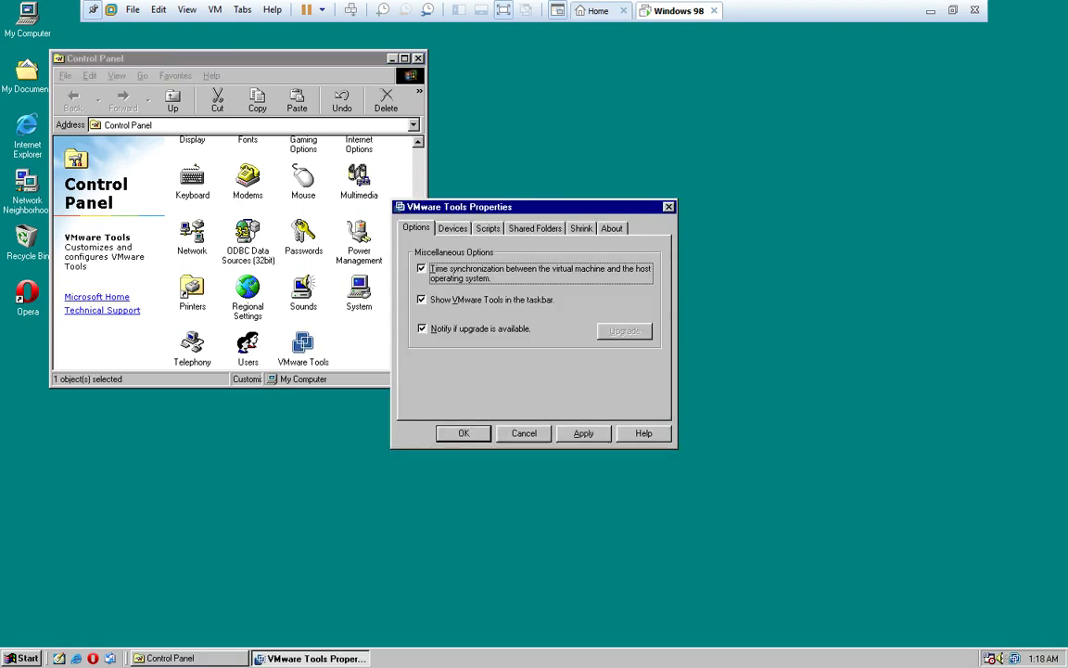
key("ctrl+Tab")
key("ctrl+Tab")
key("Tab")
key("alt+Down")
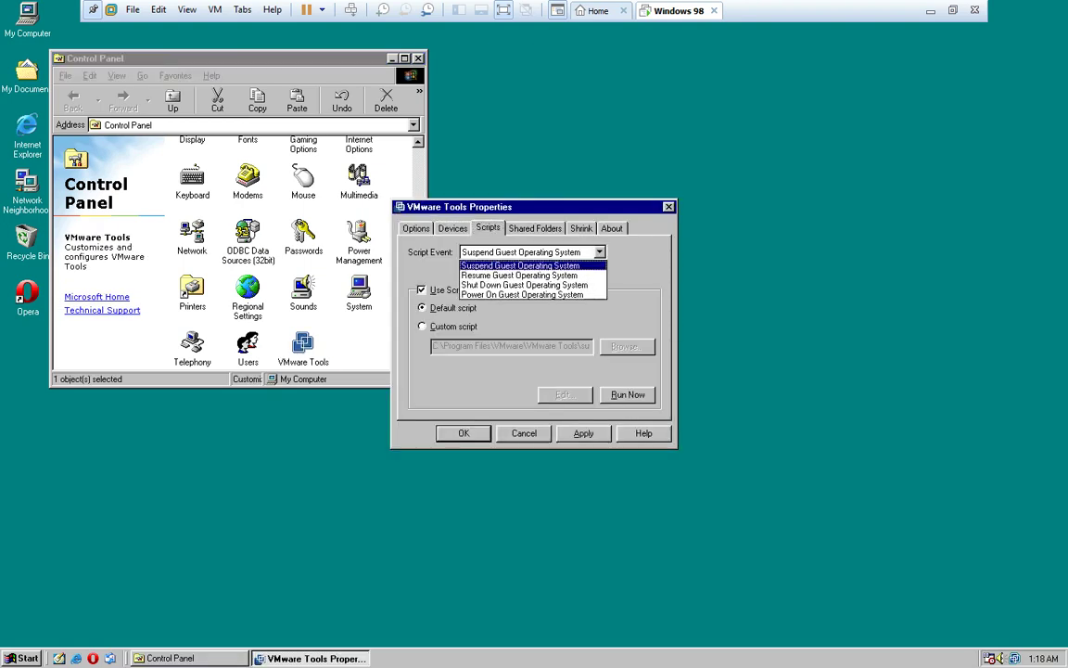
key("Escape")
key("ctrl+Tab")
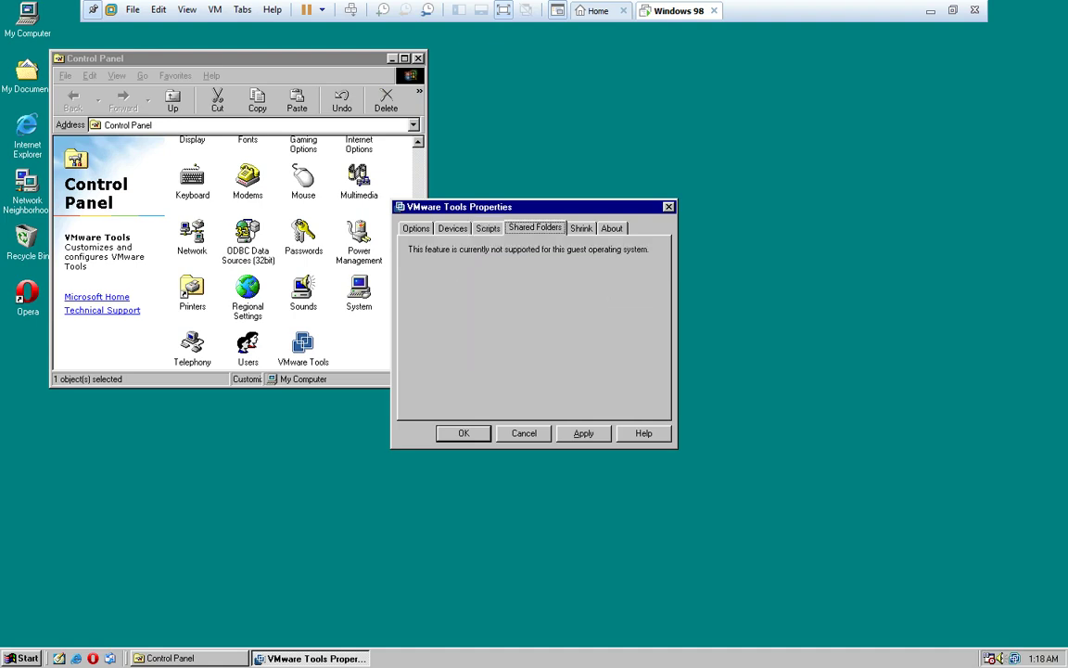
key("ctrl+Tab")
key("ctrl+Tab")
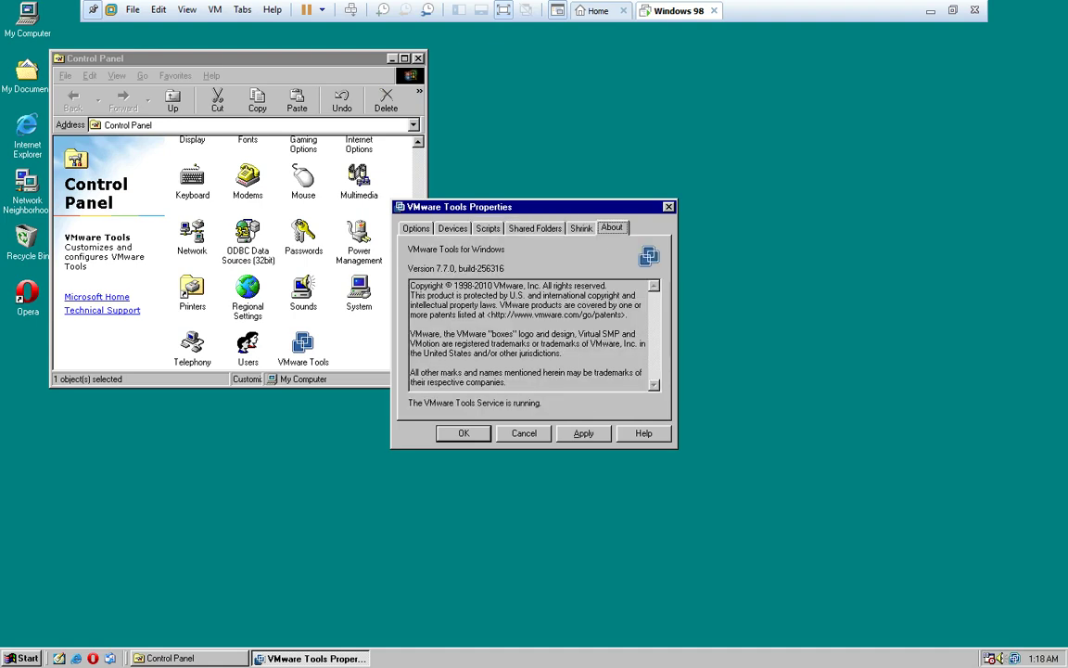
key("Escape")
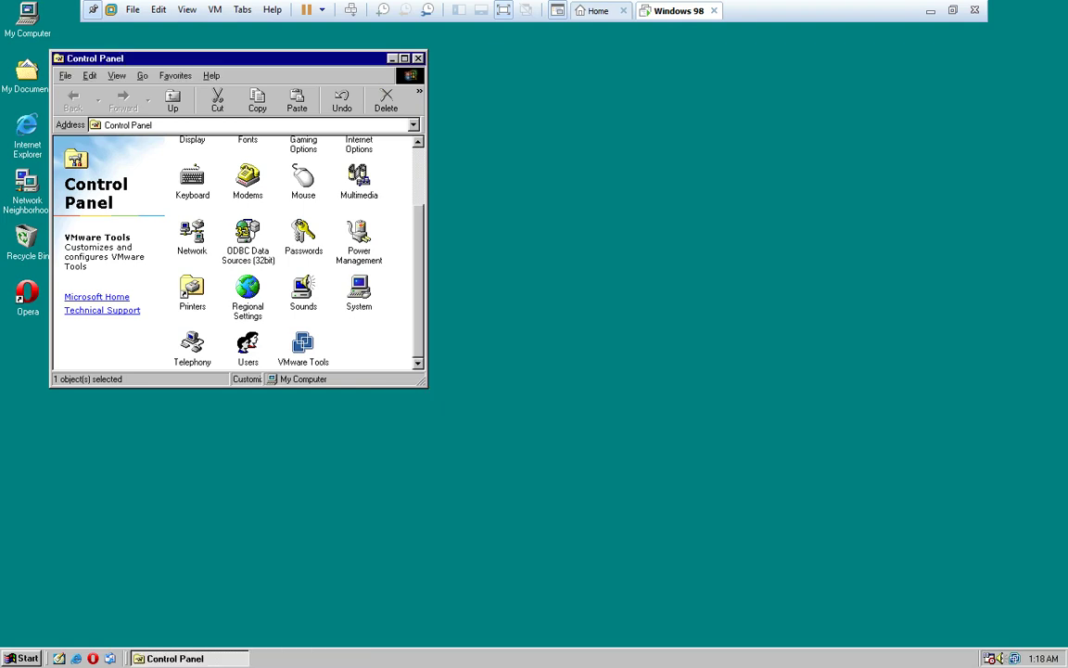
key("alt+F4")
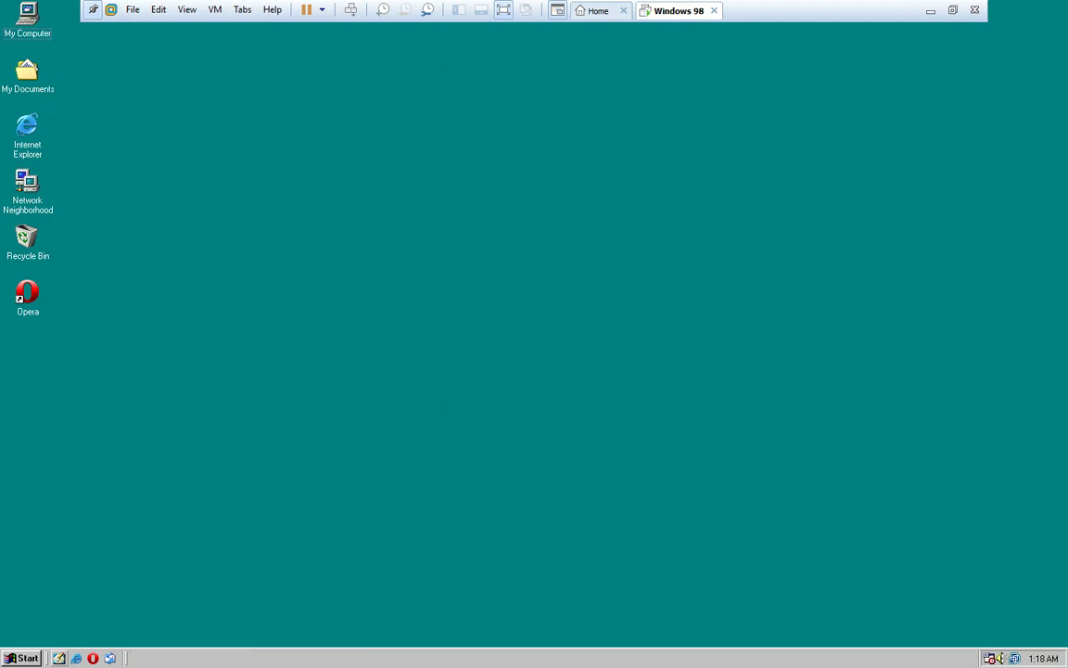
Open My Computer, leave full screen and replace the Notepad text with "Ta đã cài xong máy ảo, khởi động Windows 98 lại để được kết quả".
double_click(27, 17)
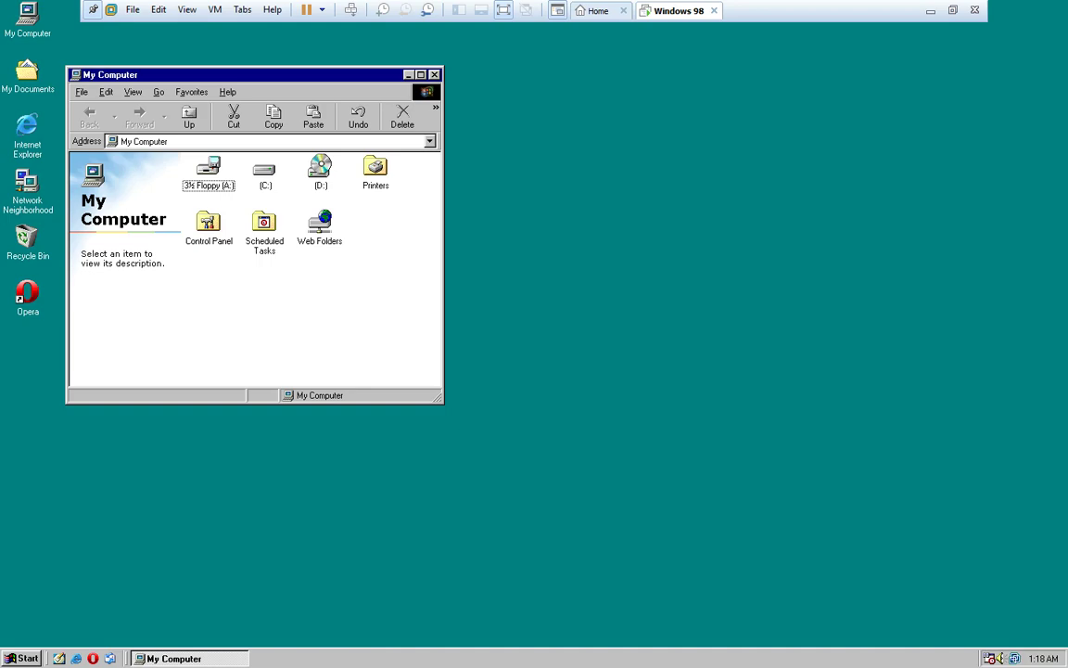
left_click(503, 9)
left_click(288, 656)
key("ctrl+a")
key("Delete")
type("Ta c")
type("đã cài s")
key("BackSpace")
type("xong máy ảo, khởi đoo")
key("BackSpace")
key("BackSpace")
key("BackSpace")
type("động U")
type("indows 98 lại để đ")
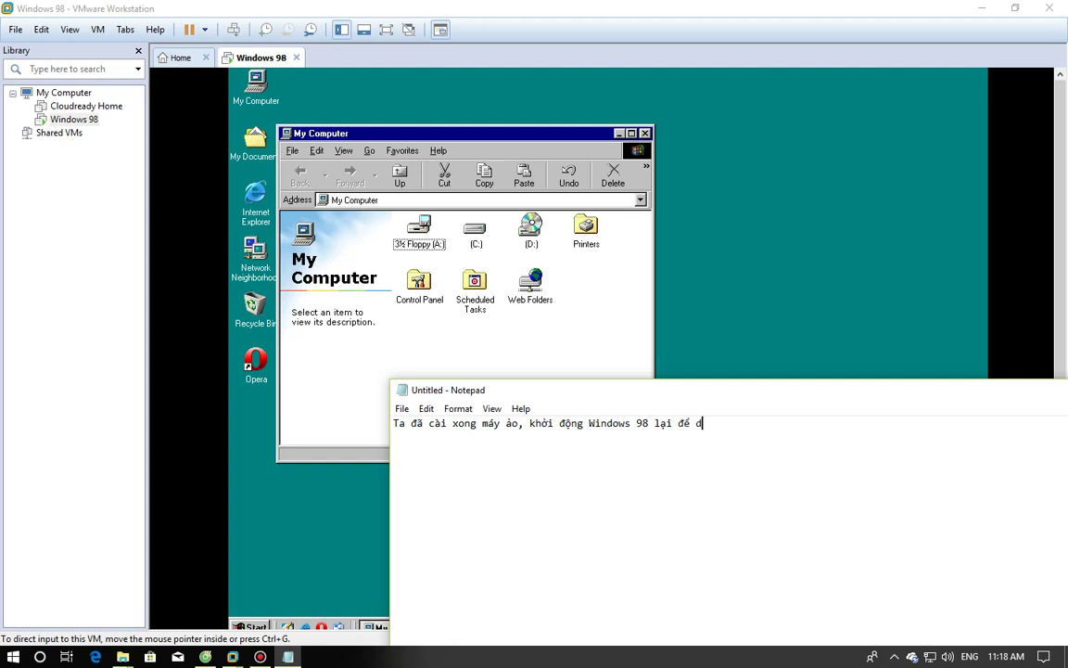
type("uoc kết quả")
Close My Computer and restart Windows 98, returning the virtual machine to full screen.
left_click(645, 134)
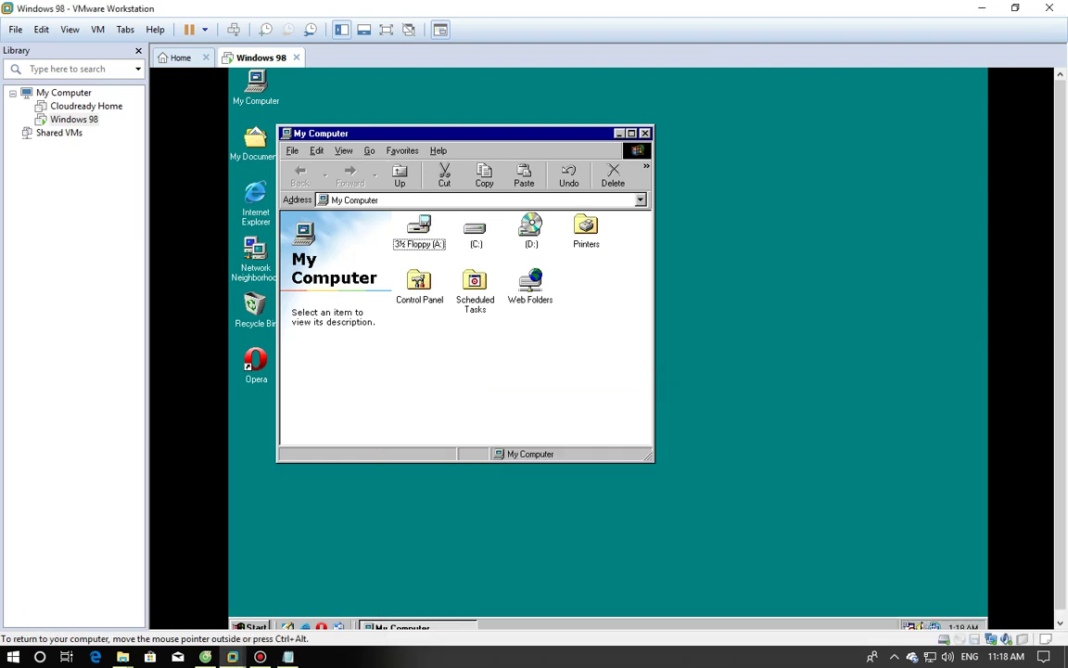
left_click(645, 133)
key("super")
key("Up")
key("Return")
key("Down")
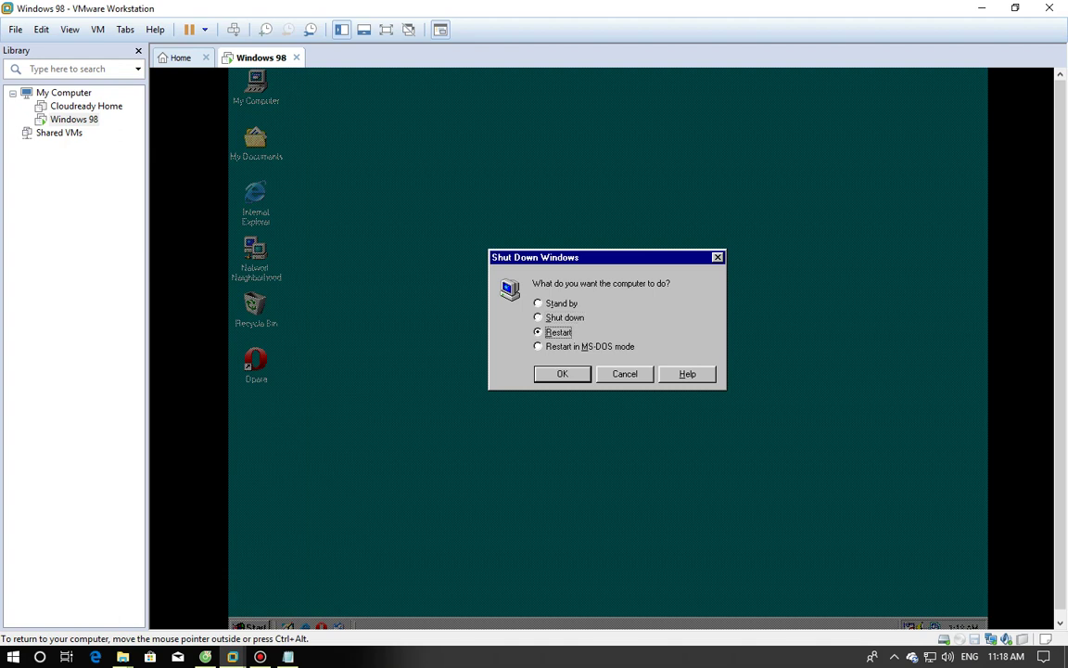
key("Return")
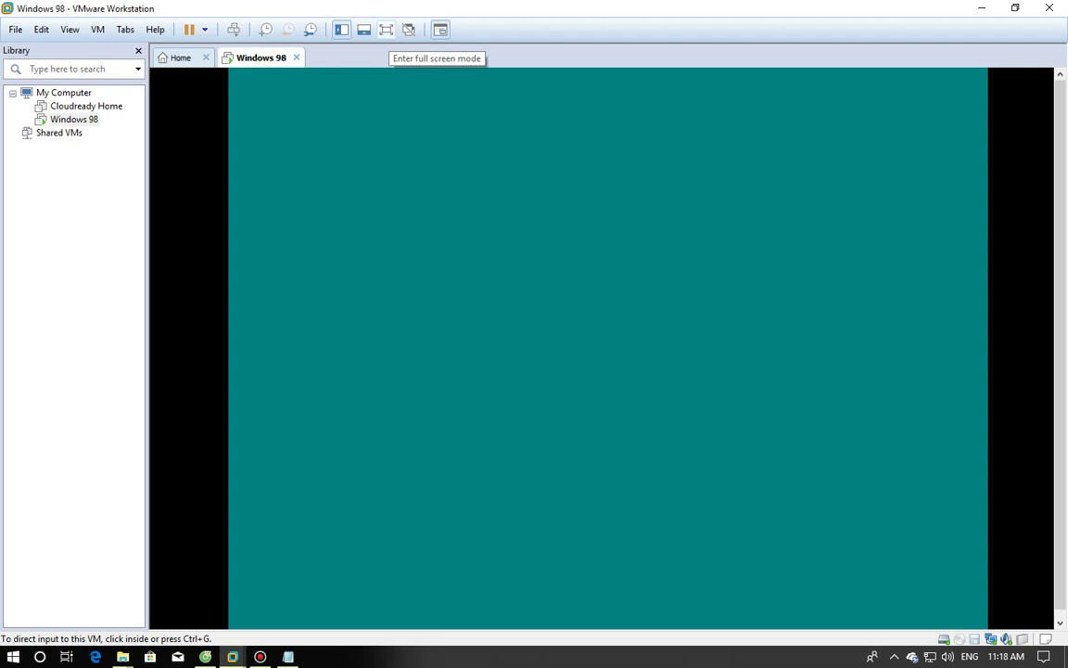
left_click(441, 30)
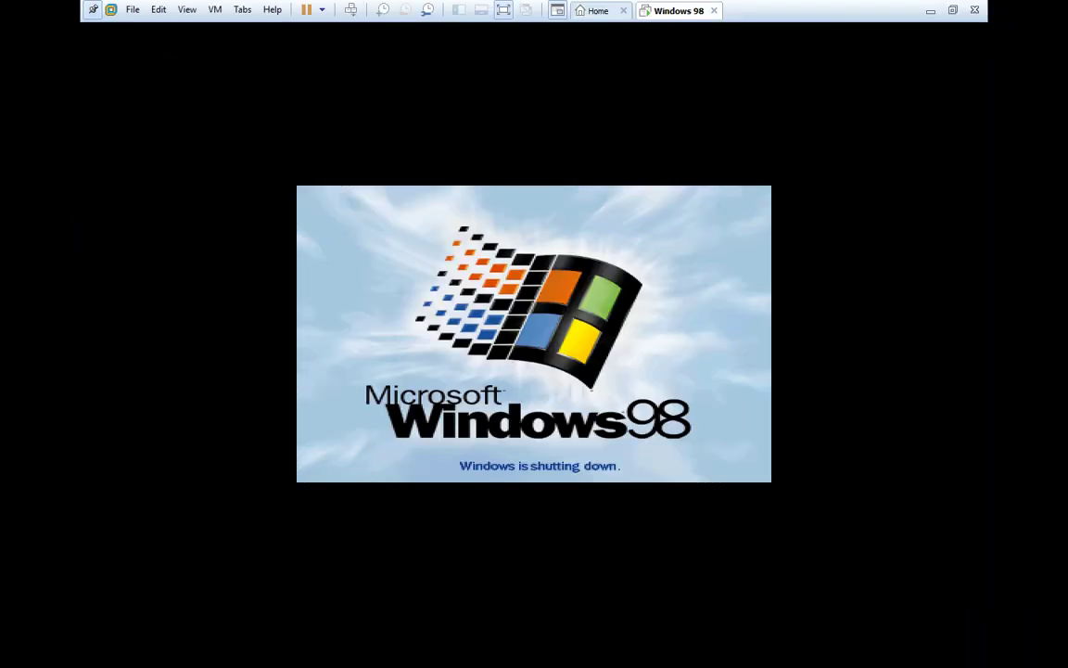